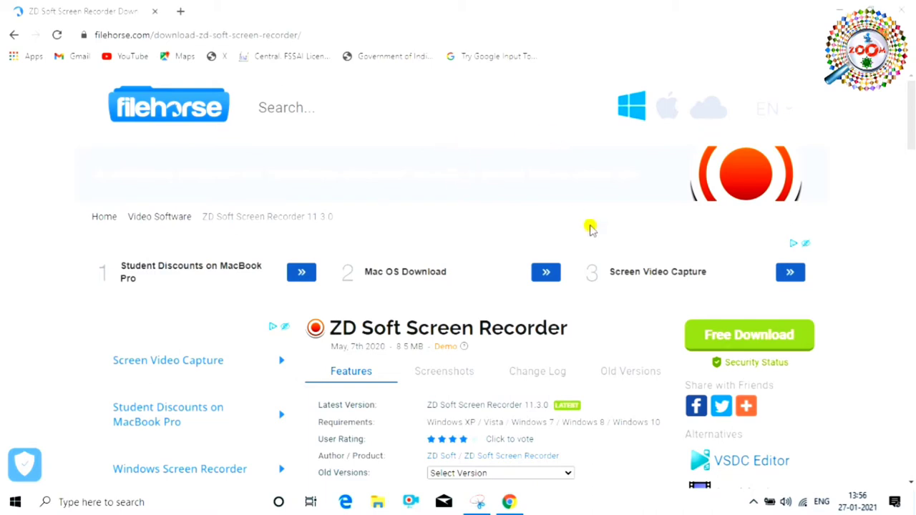
- Download the ZD Soft Screen Recorder 11.3.0 installer from FileHorse and launch SRSetup.exe, allowing it to run
left_click(724, 346)
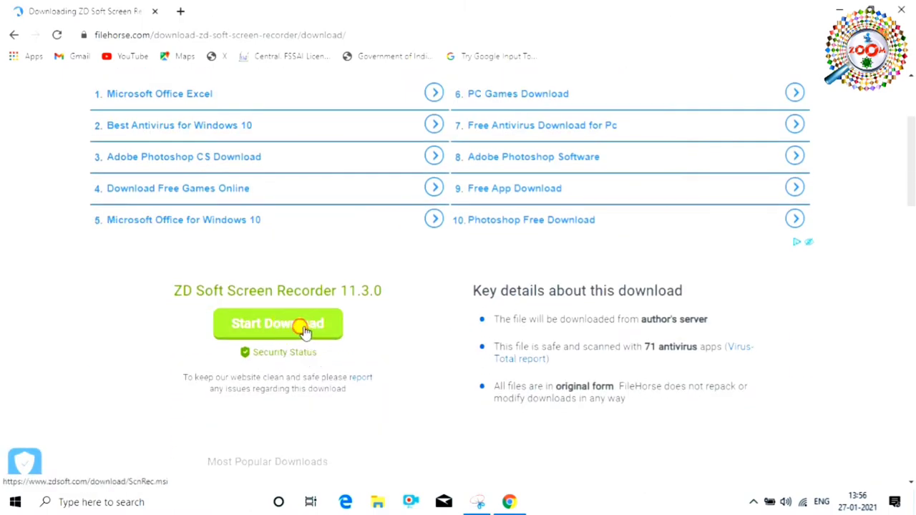
left_click(302, 328)
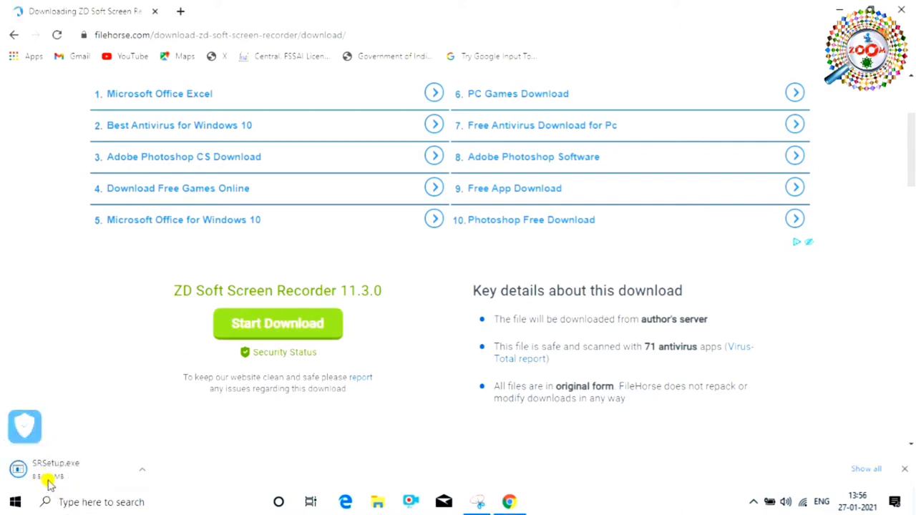
left_click(49, 478)
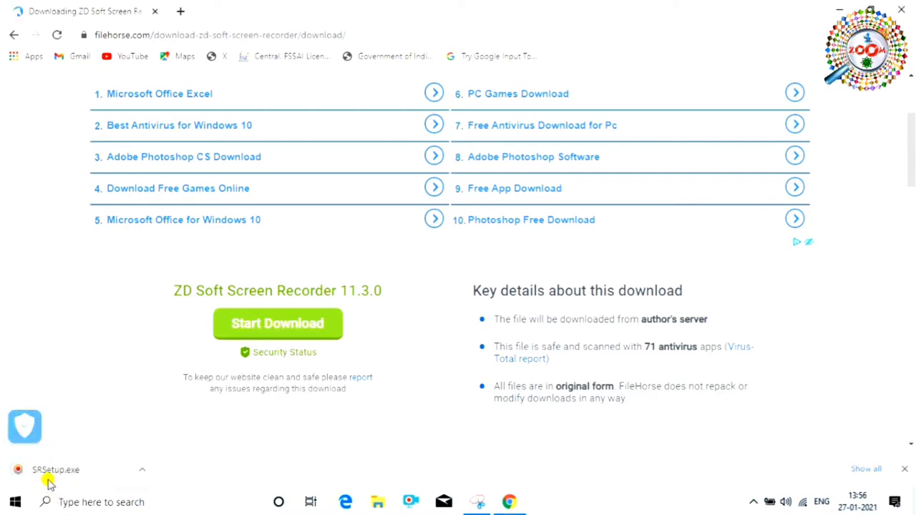
left_click(84, 474)
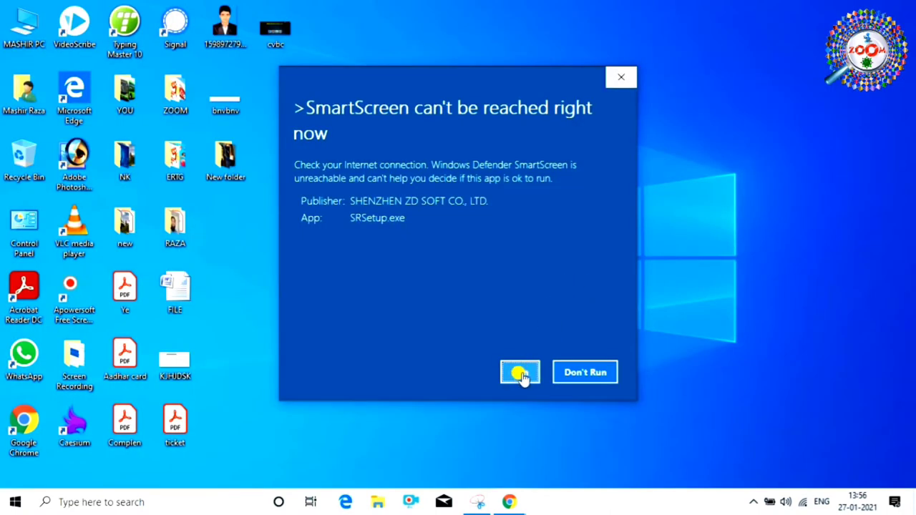
left_click(521, 373)
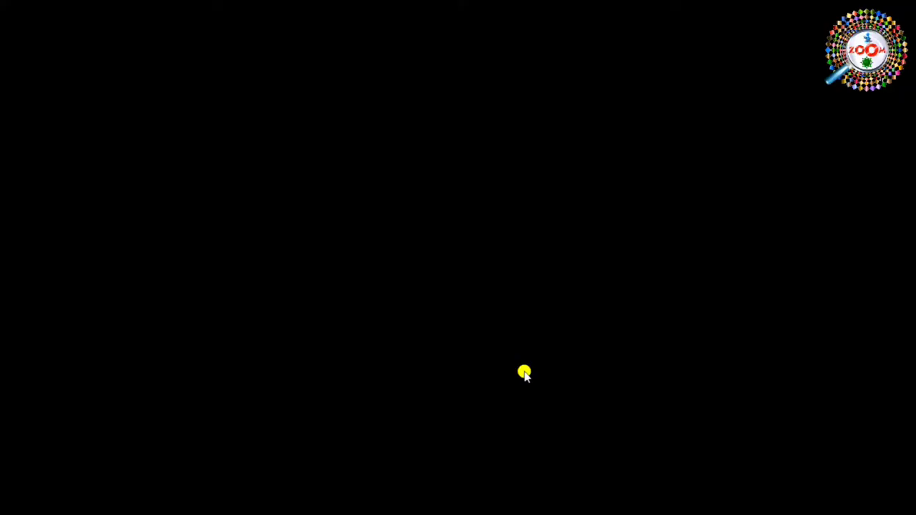
left_click(398, 342)
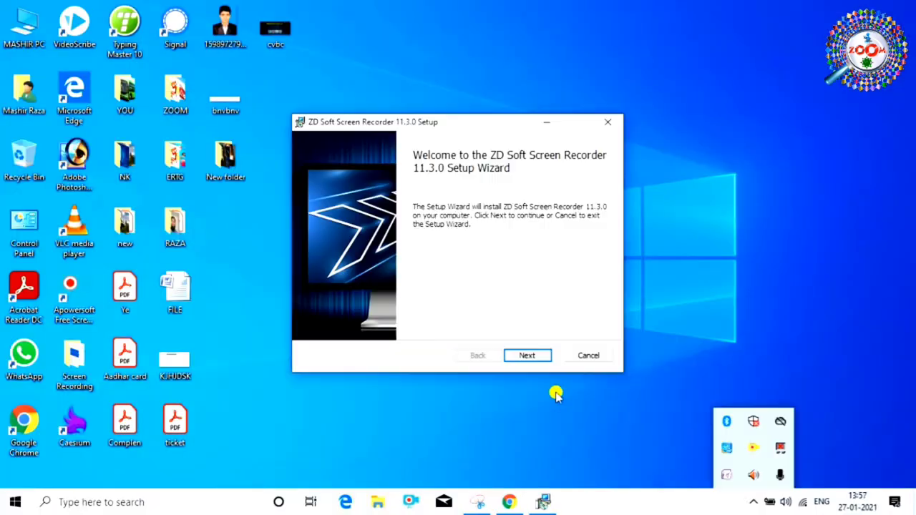
- Start the ZD Soft Screen Recorder setup wizard and accept the terms of the license agreement
left_click(527, 355)
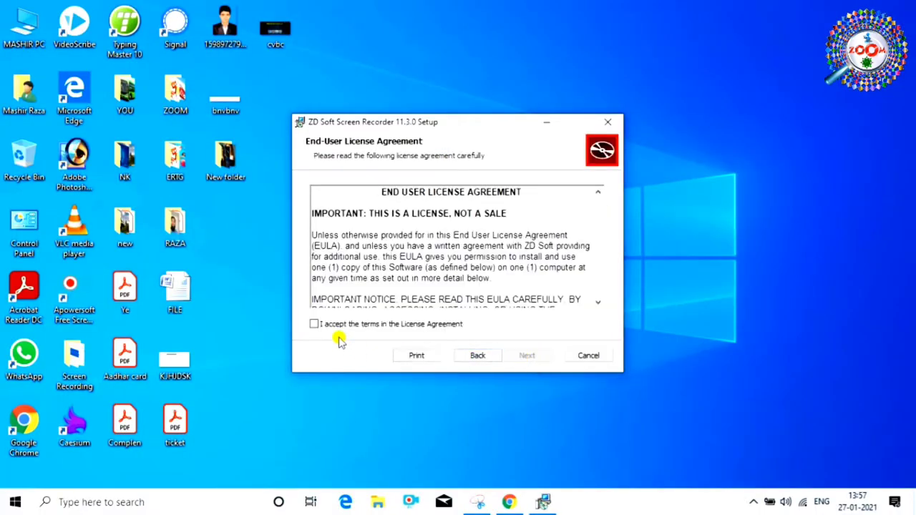
left_click(316, 325)
left_click(528, 357)
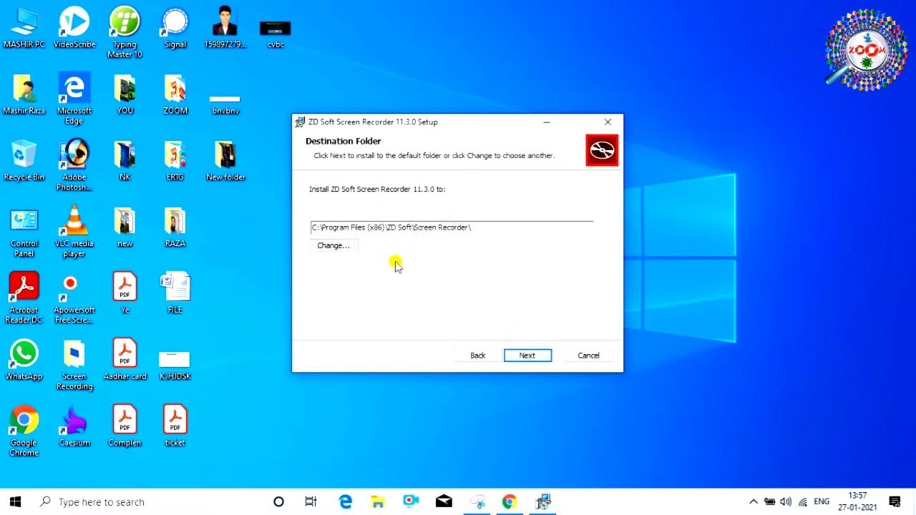
- Install the recorder in the default destination folder, C:\Program Files (x86)\ZD Soft\Screen Recorder\, and finish the setup wizard
left_click(342, 246)
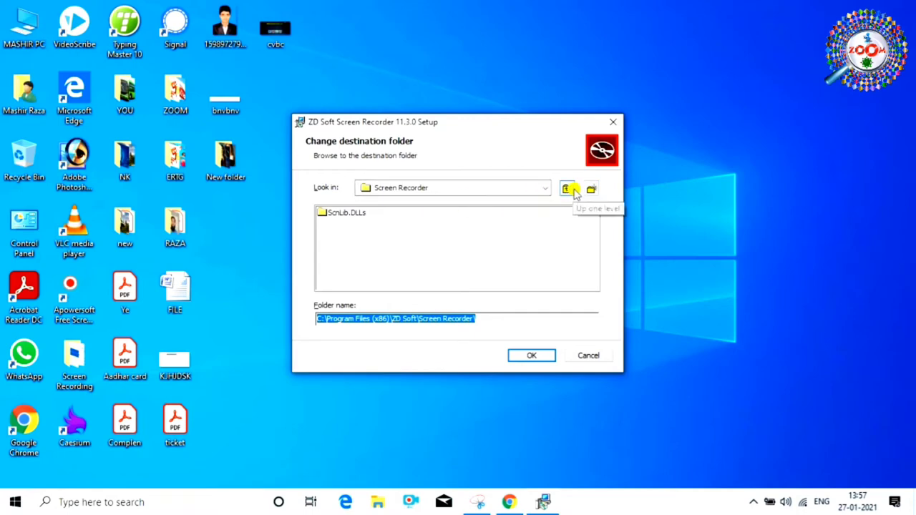
left_click(590, 356)
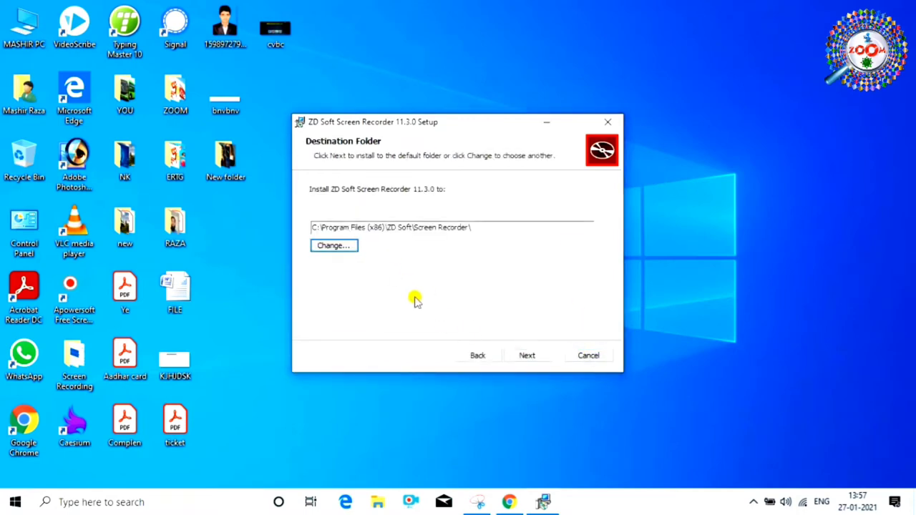
left_click(534, 358)
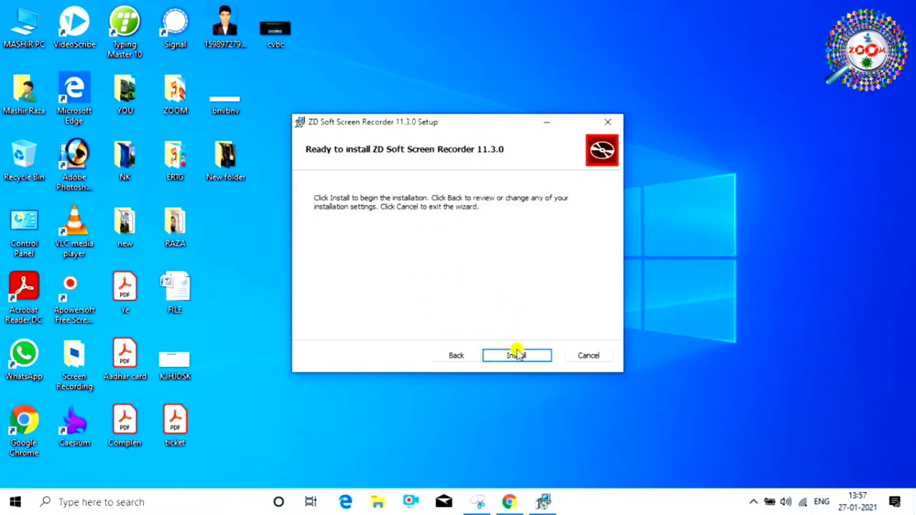
left_click(516, 353)
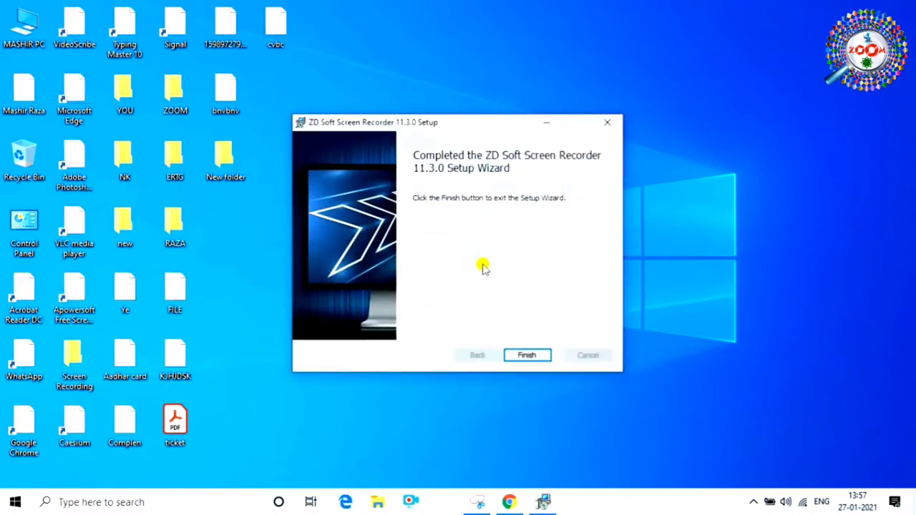
left_click(528, 356)
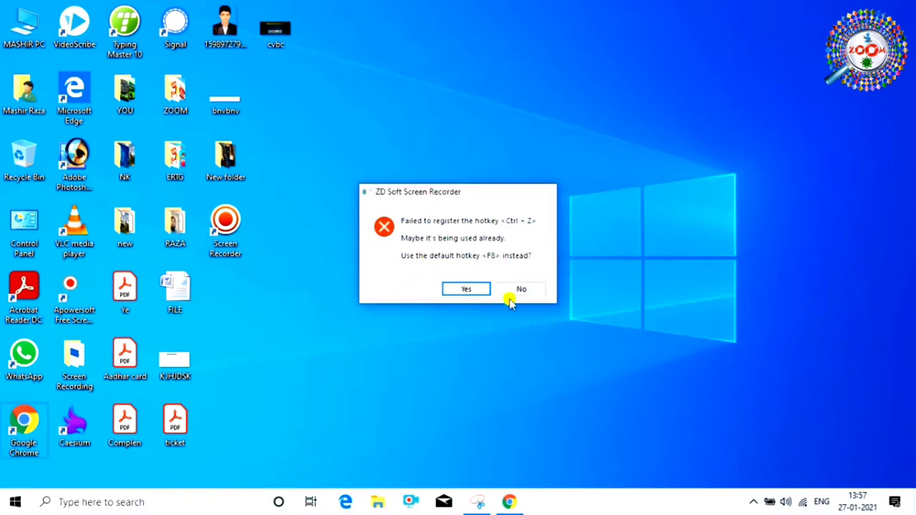
- Accept the default F8 recording hotkey and choose the Create How-to Video mode with the entire desktop as capture region
left_click(475, 290)
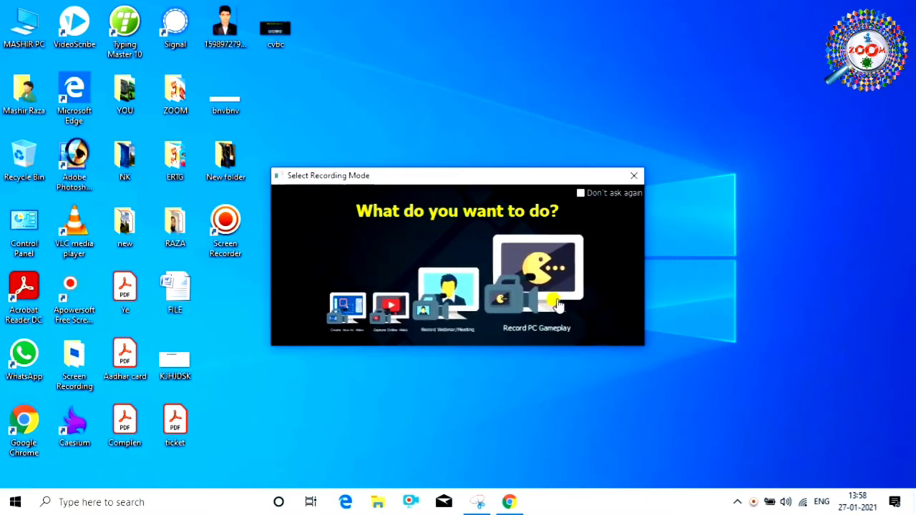
left_click(366, 291)
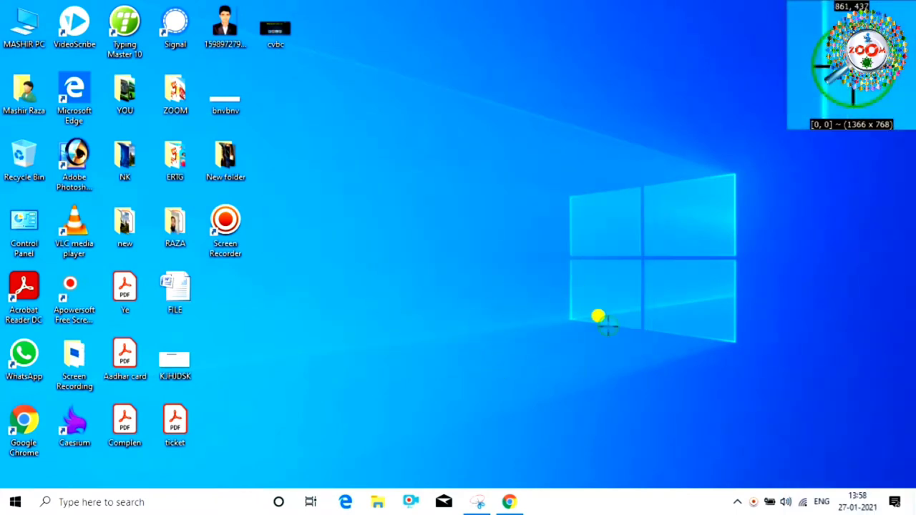
left_click(525, 344)
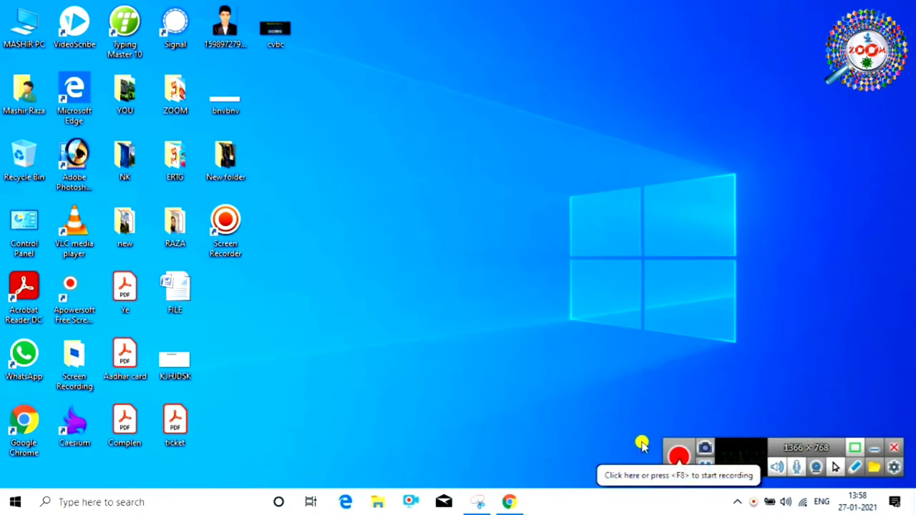
left_click(678, 456)
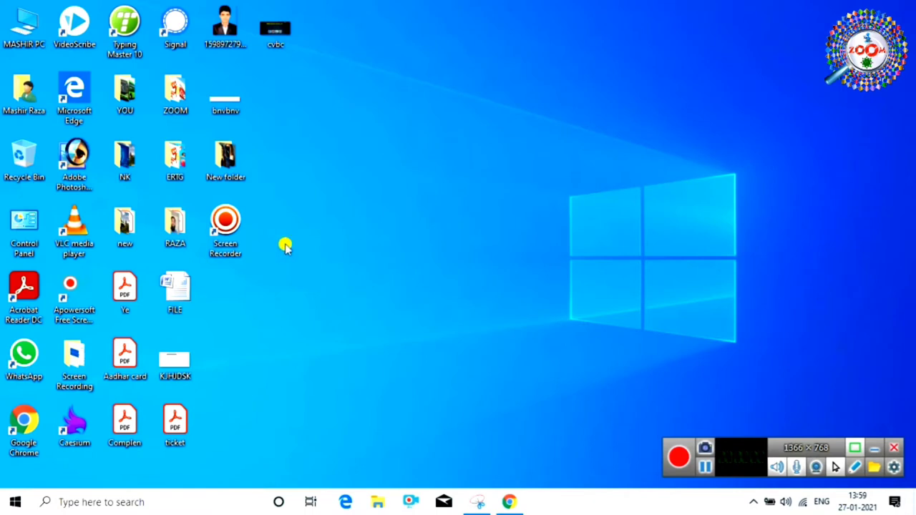
- Set the capture region to the 1280 x 720 (720p, 16:9) dimension preset
left_click(800, 447)
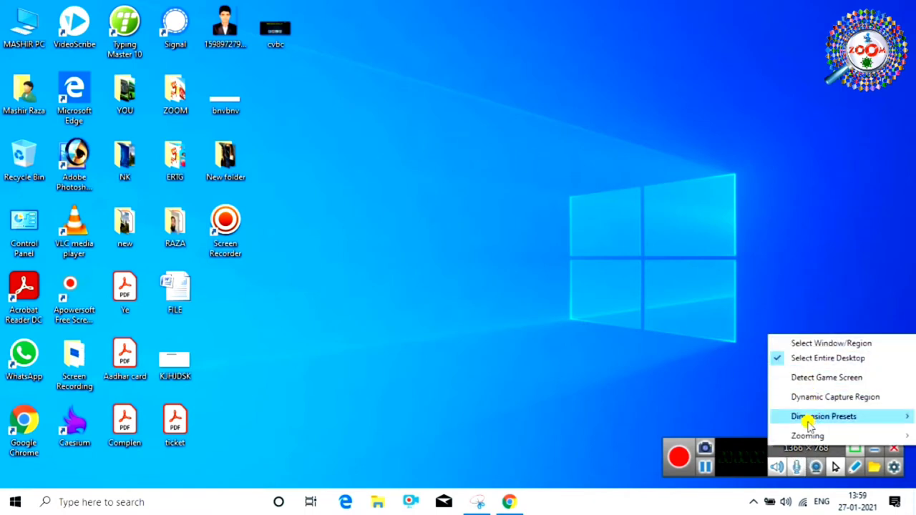
mouse_move(805, 422)
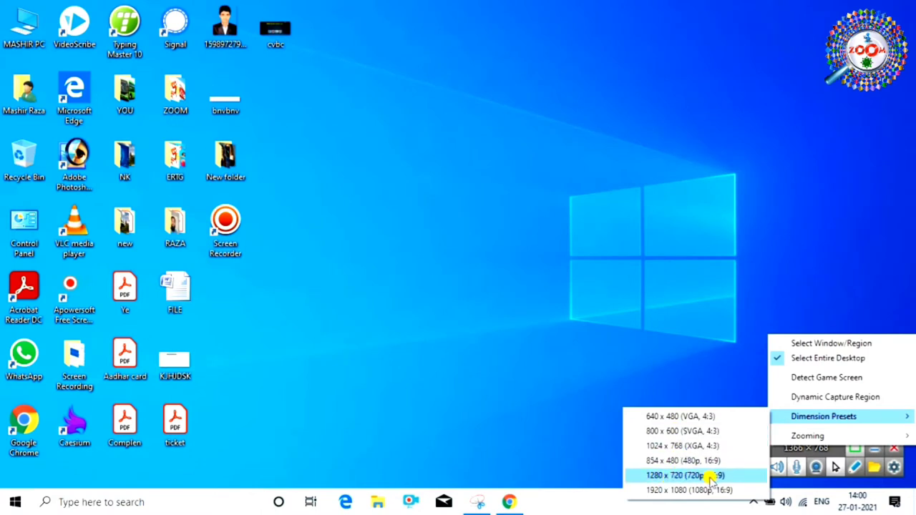
left_click(660, 476)
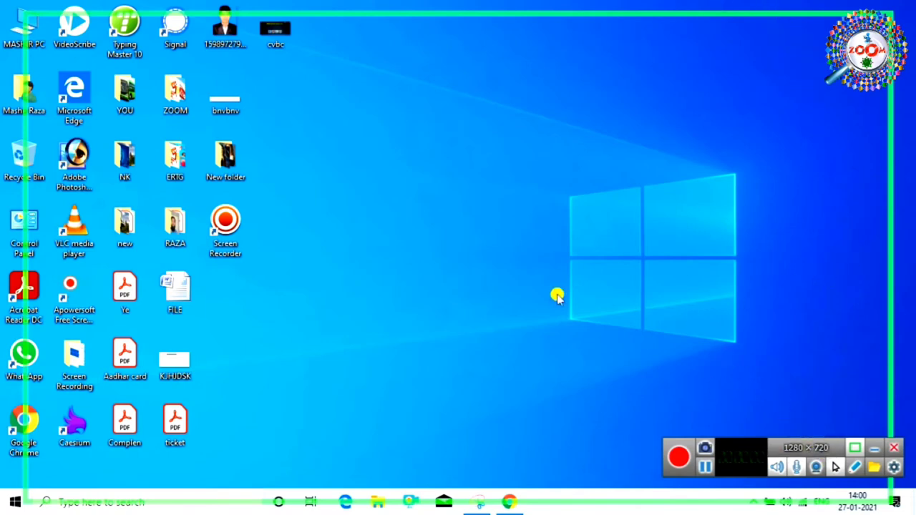
- Set the capture region to the 1920 x 1080 (1080p, 16:9) dimension preset
left_click(807, 448)
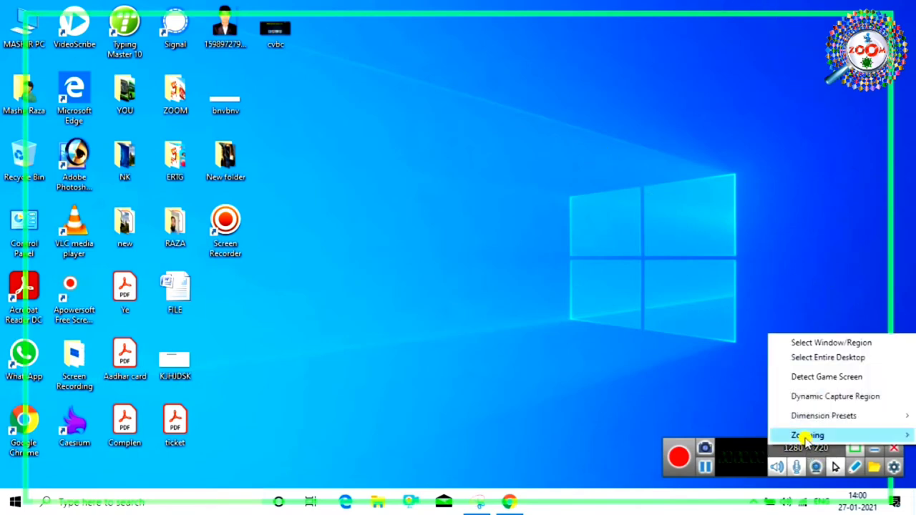
mouse_move(808, 420)
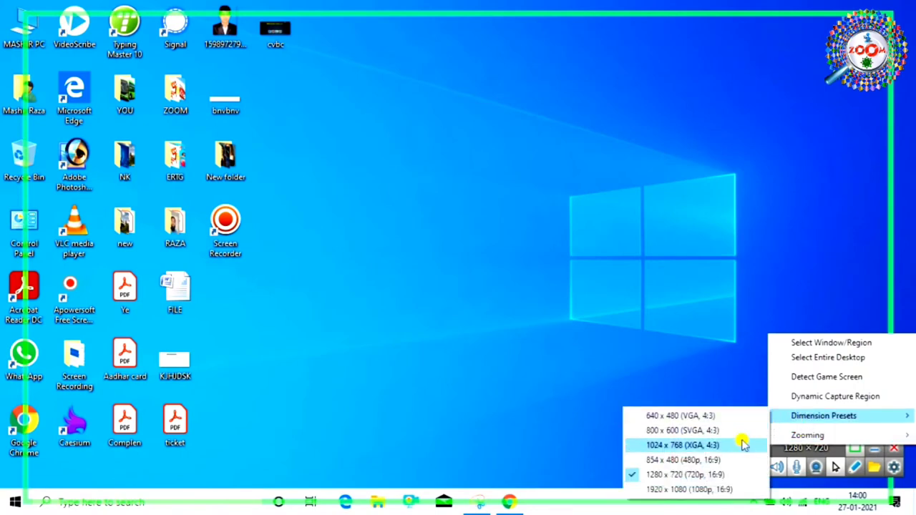
left_click(720, 489)
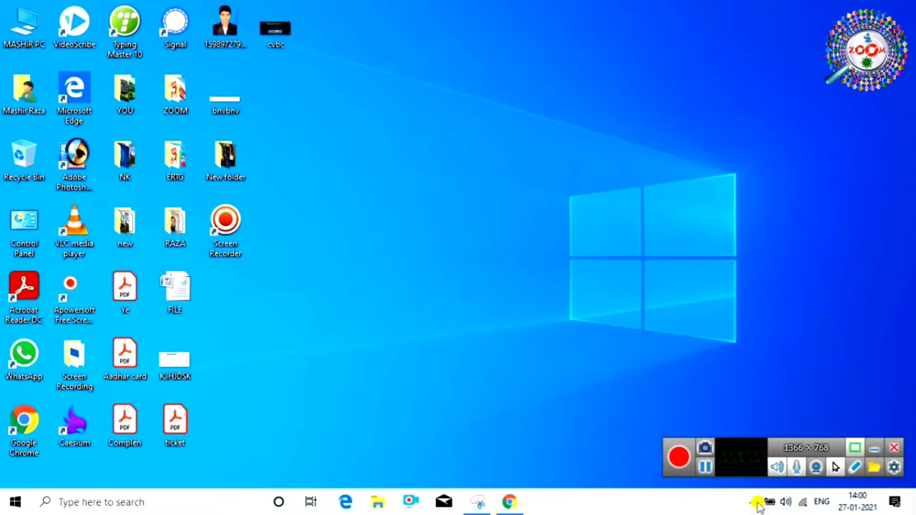
- Minimize the recorder's control bar and restore it from the hidden notification icons
left_click(873, 450)
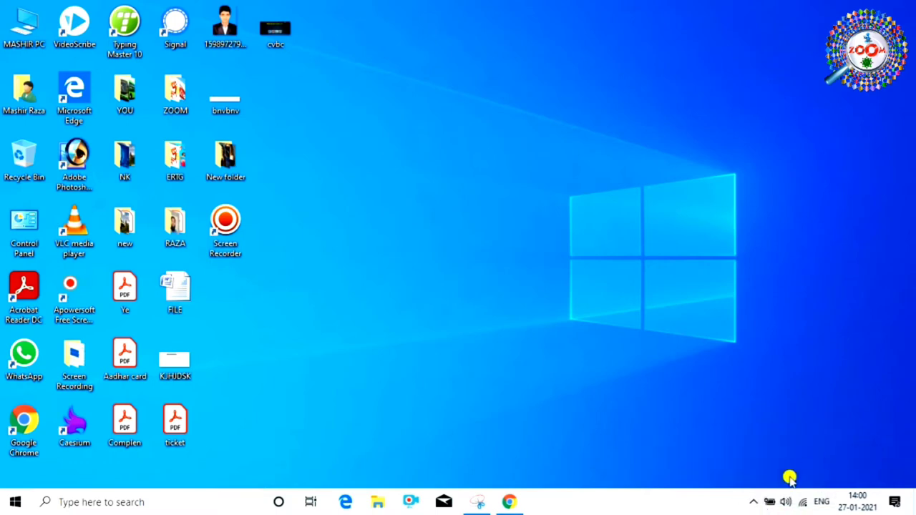
left_click(754, 501)
left_click(741, 475)
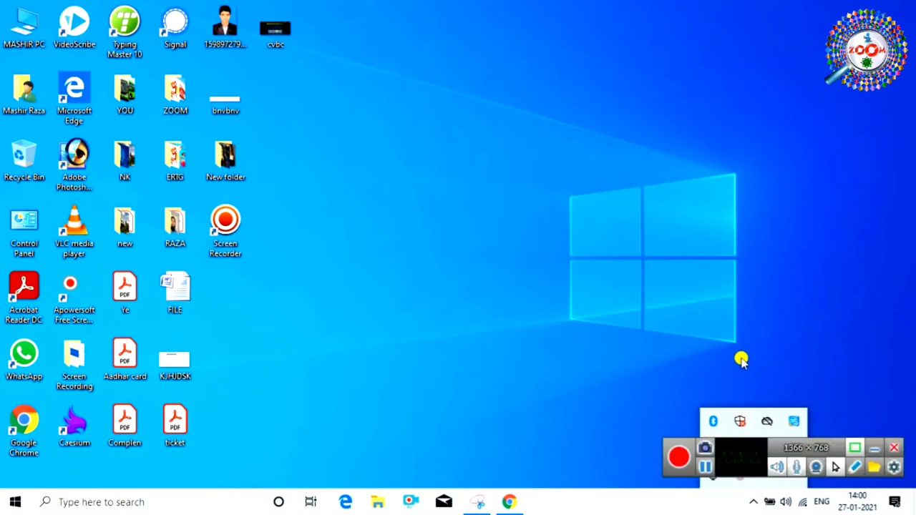
left_click(857, 398)
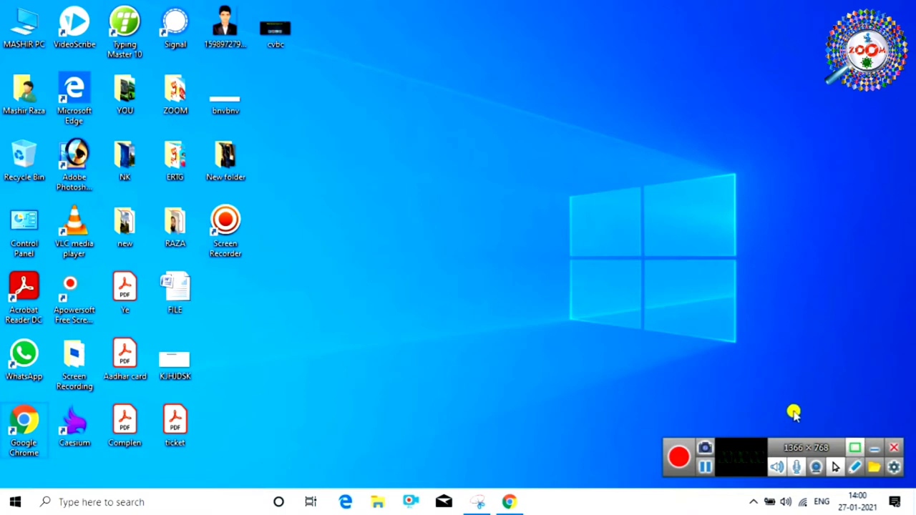
- Open the recorder's general settings and turn off the Cursor option
left_click(892, 469)
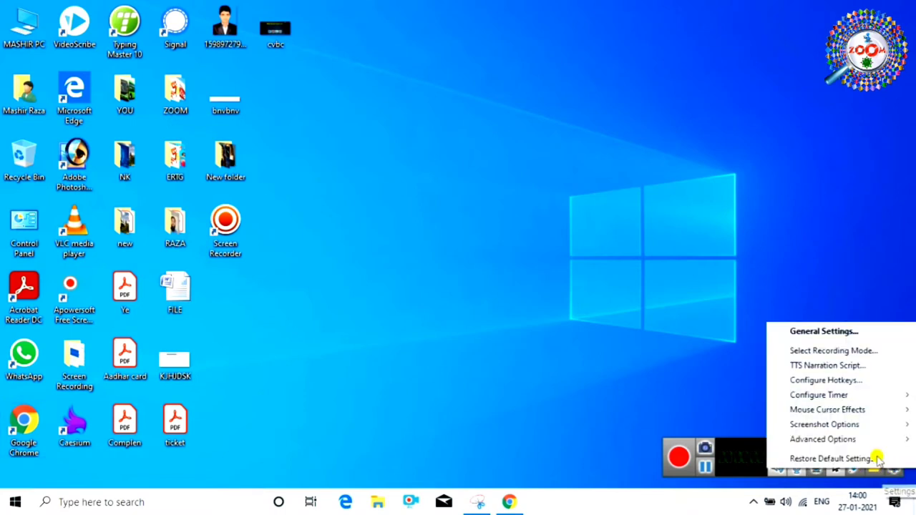
left_click(842, 332)
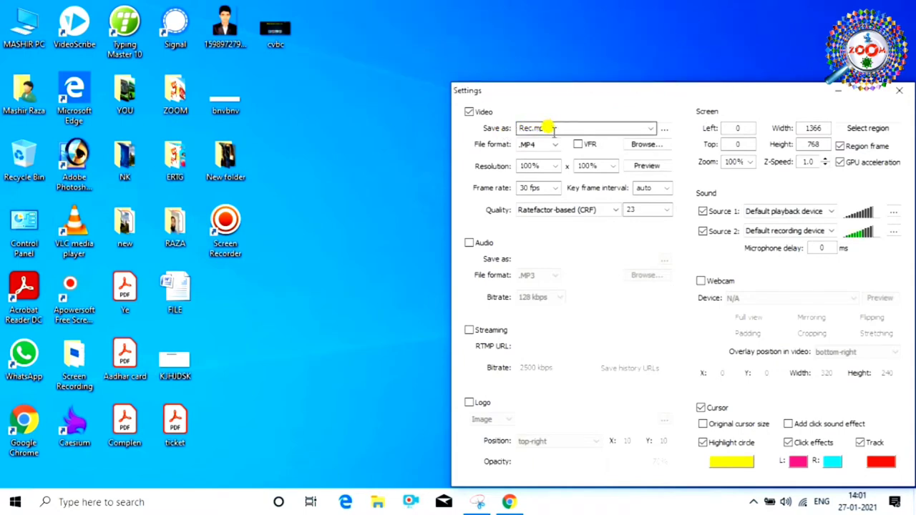
left_click(701, 407)
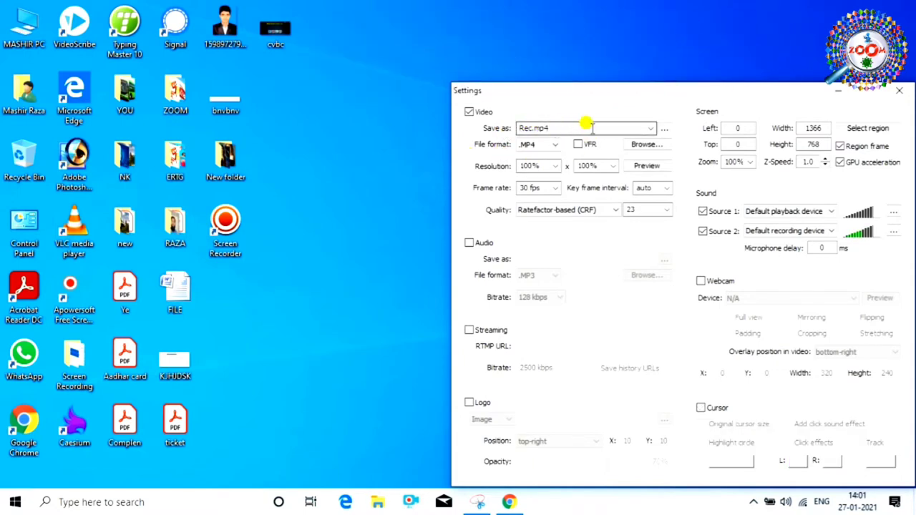
- Review the video file naming patterns, keeping Rec.mp4 as the save name, and choose .MP4 as the file format
left_click(648, 128)
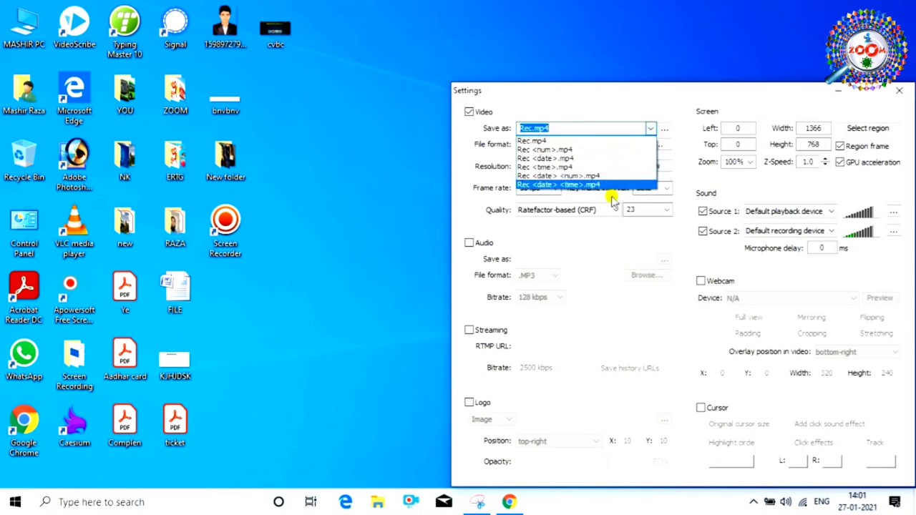
left_click(566, 141)
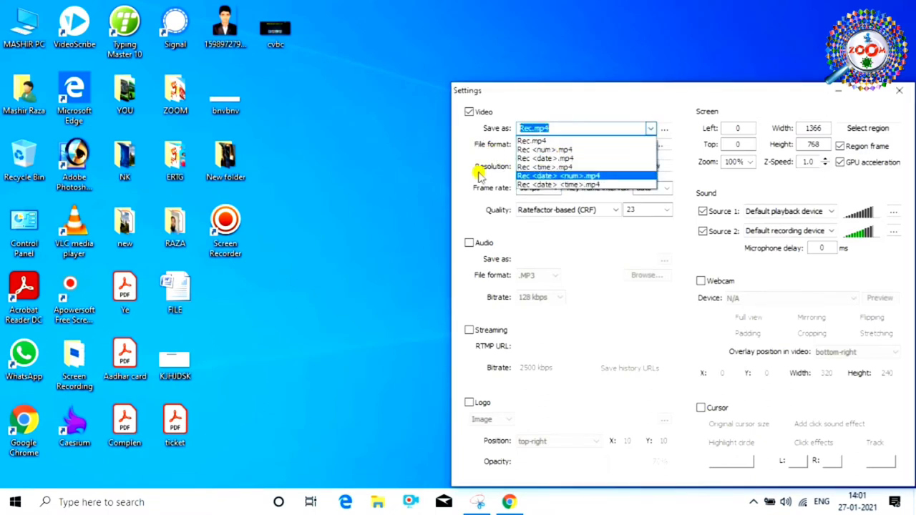
left_click(453, 176)
left_click(555, 147)
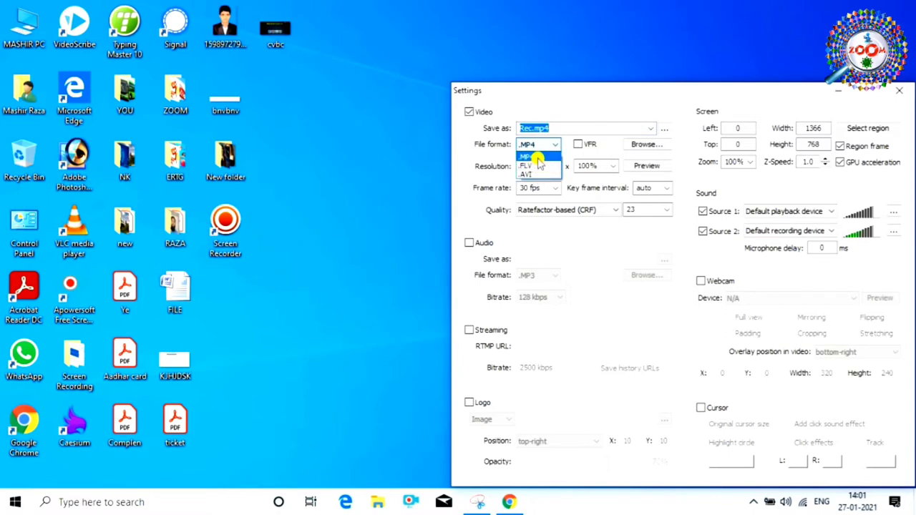
left_click(537, 157)
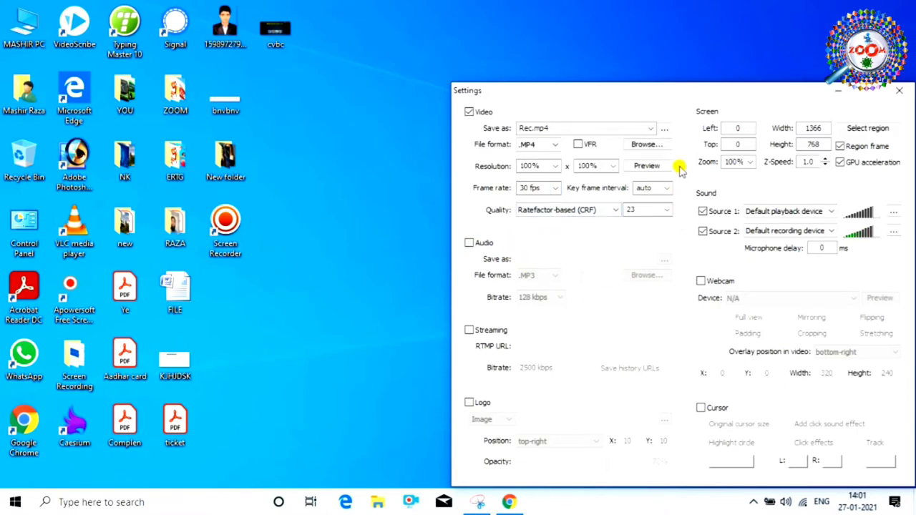
left_click(815, 126)
double_click(821, 144)
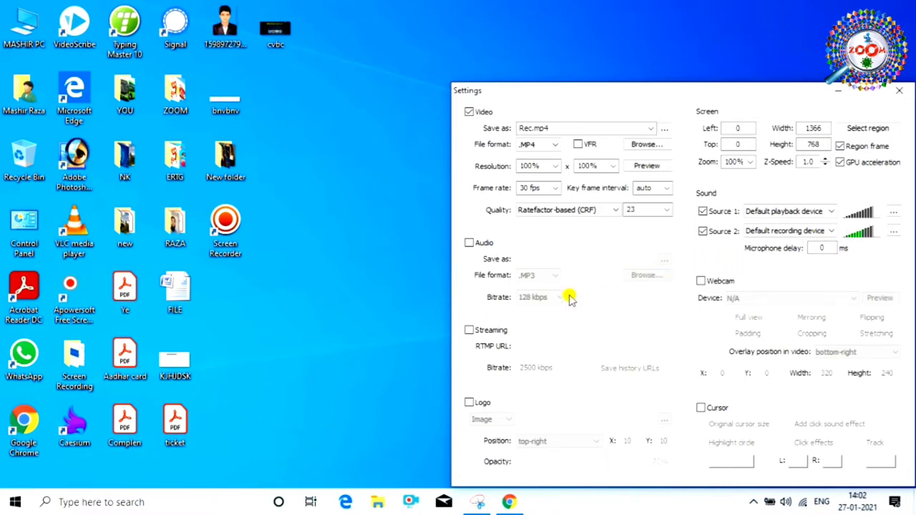
left_click(468, 405)
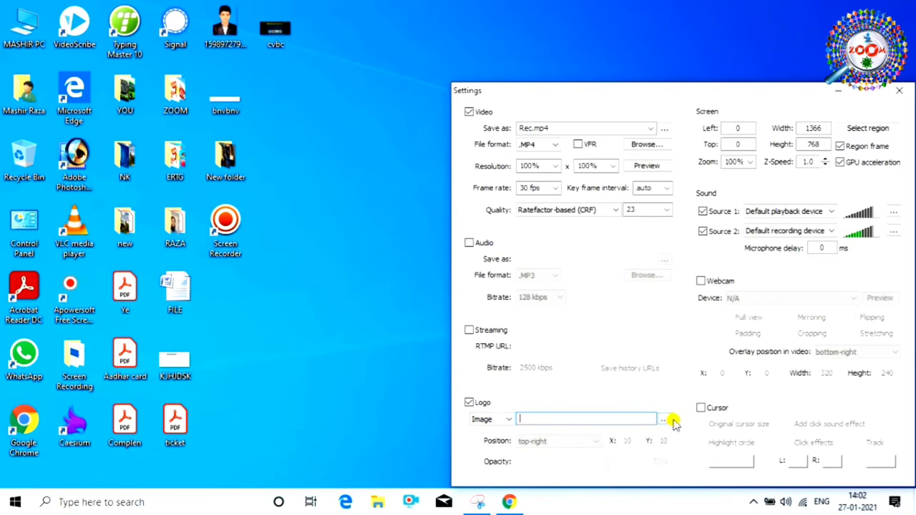
left_click(639, 421)
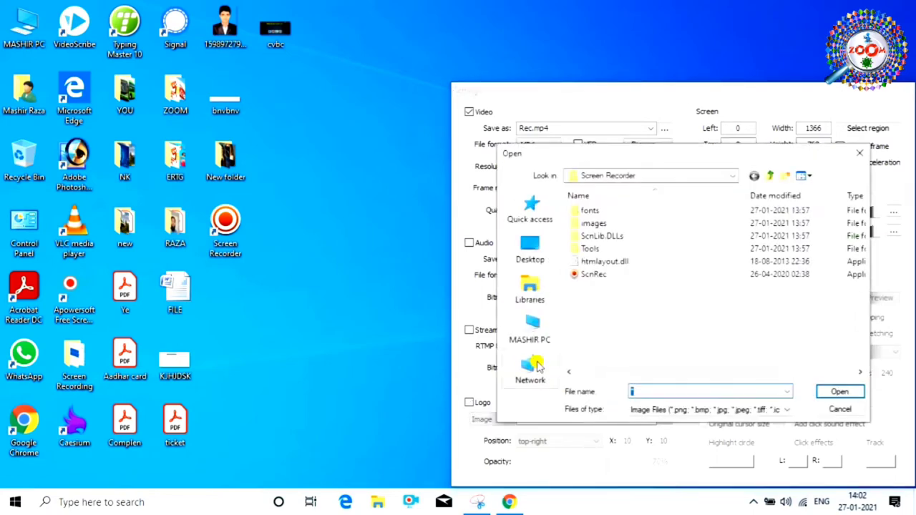
left_click(859, 153)
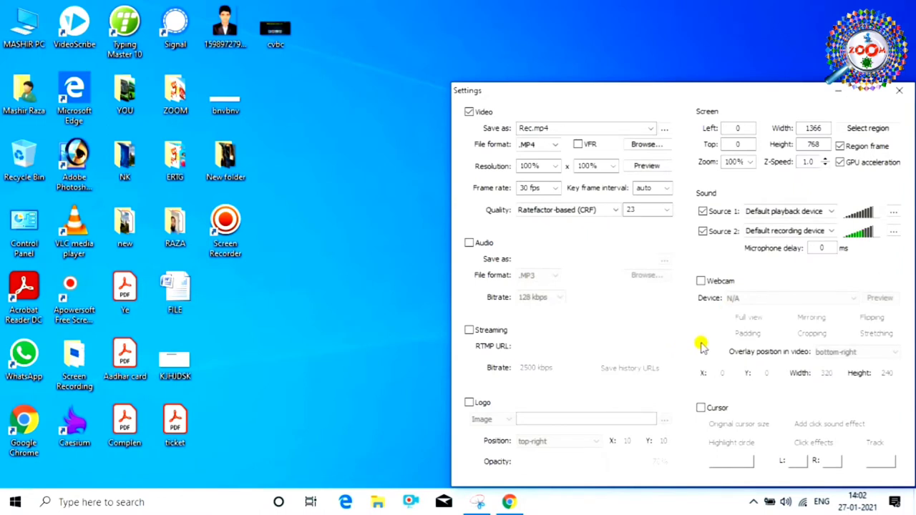
- Turn on the Cursor option and add a highlight circle in red
left_click(701, 408)
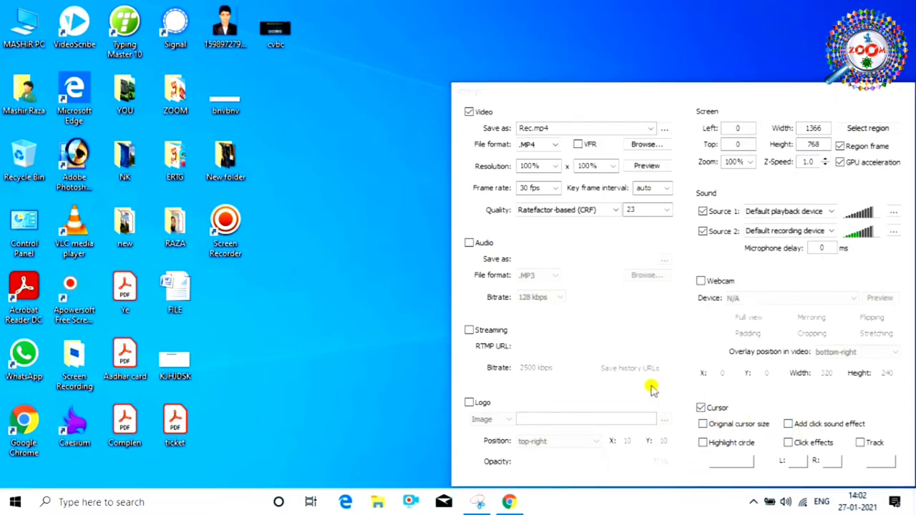
left_click(702, 443)
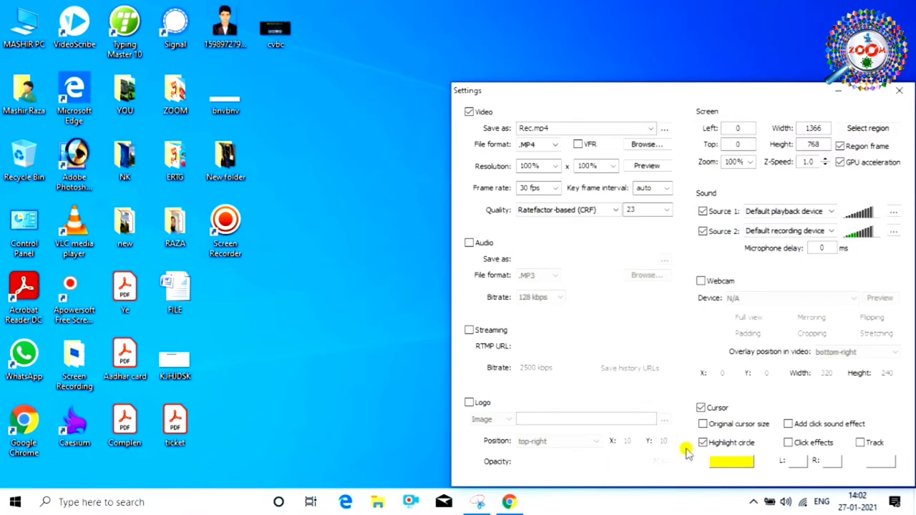
left_click(729, 463)
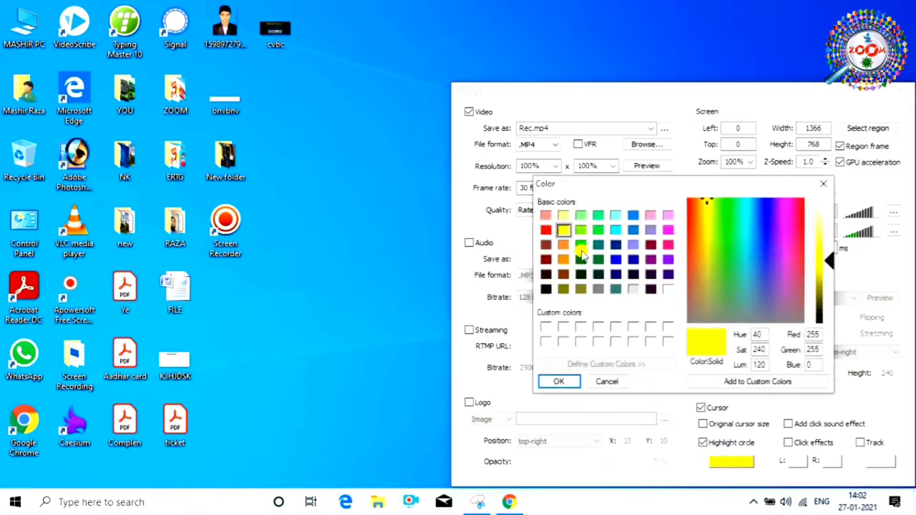
left_click(546, 230)
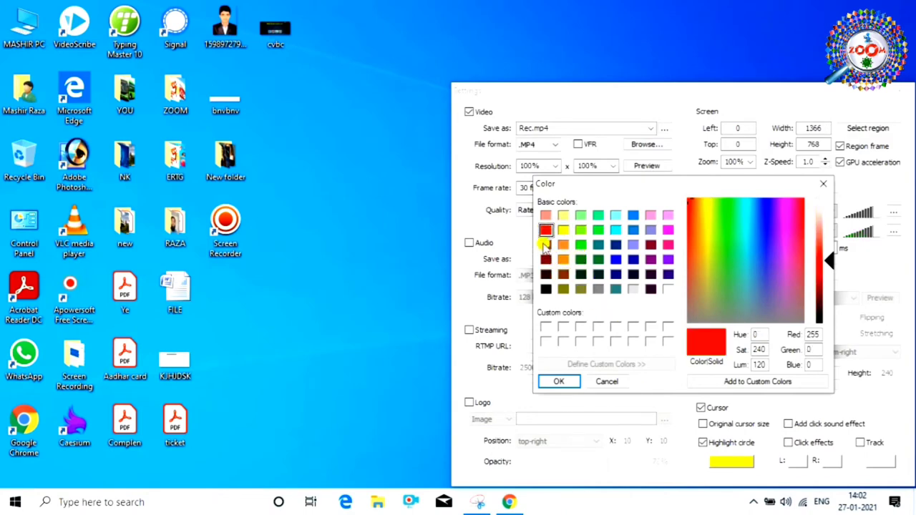
left_click(558, 382)
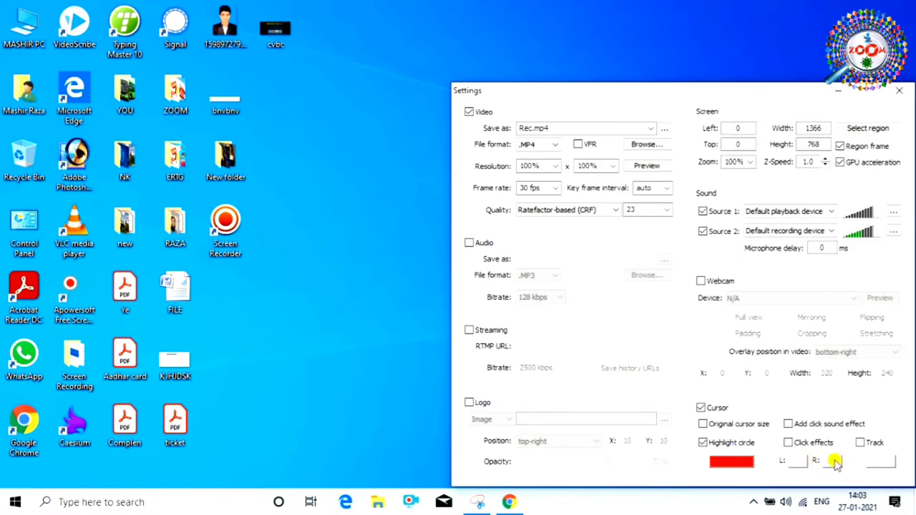
- Enable cursor click effects with yellow for the L color and pink (255, 0, 128) for the R color
left_click(788, 443)
left_click(798, 462)
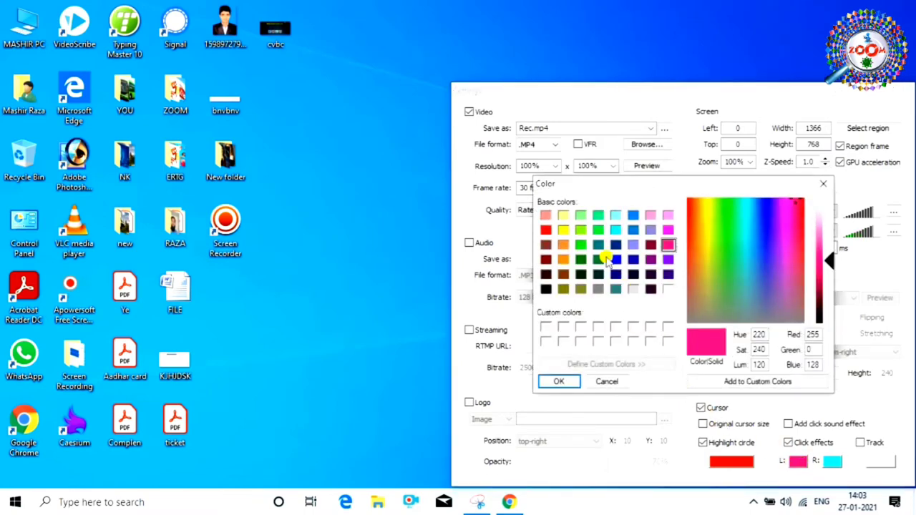
left_click(564, 232)
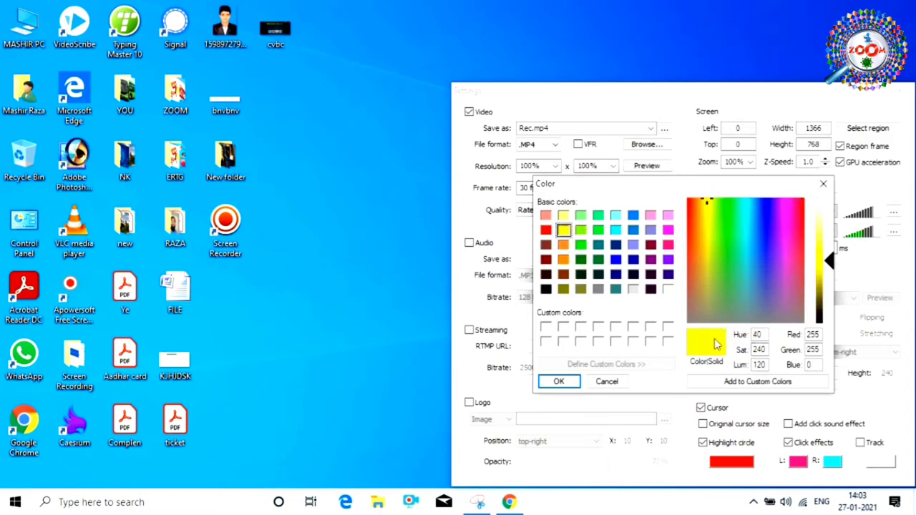
left_click(573, 381)
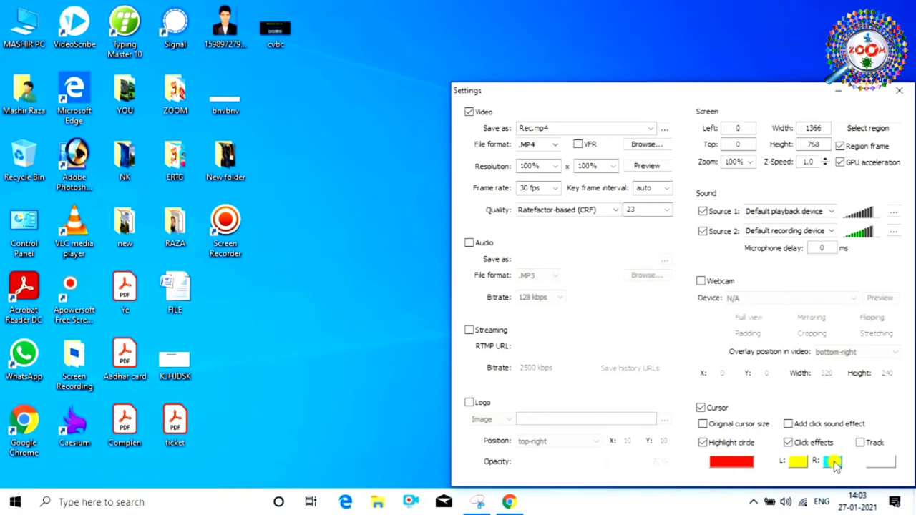
left_click(832, 462)
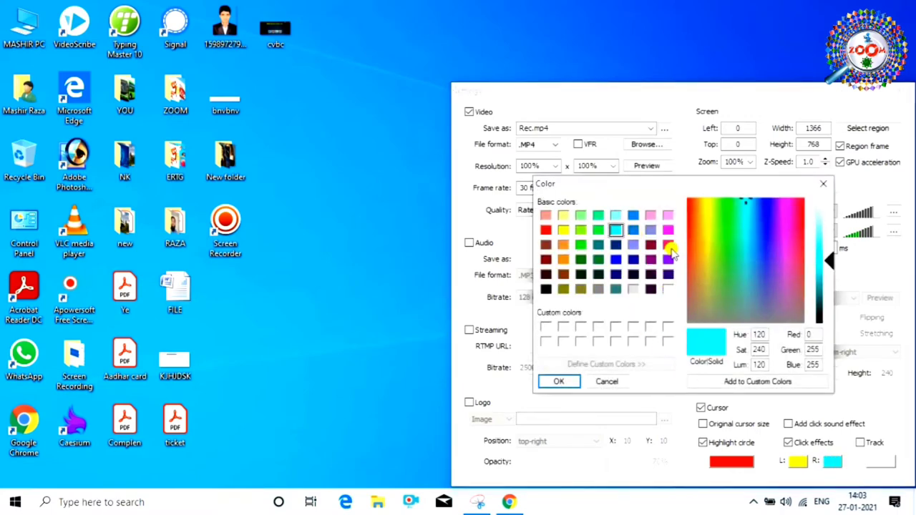
left_click(667, 245)
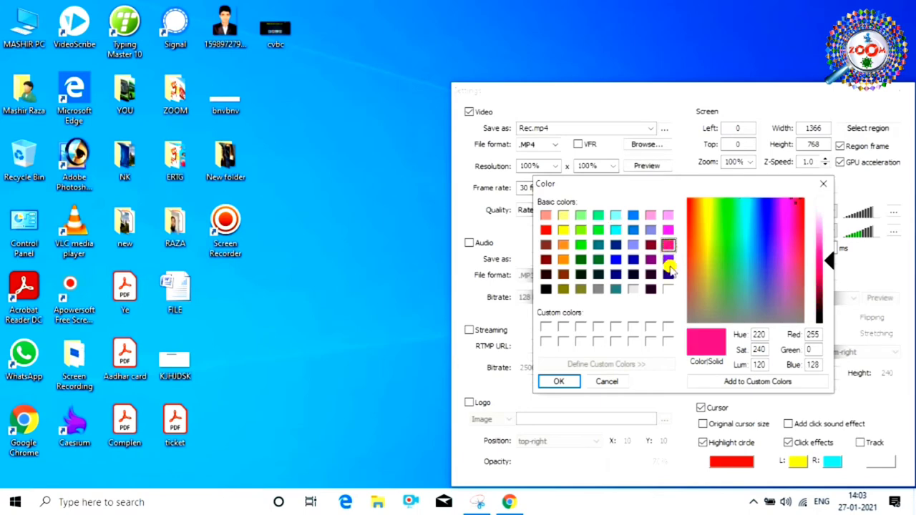
left_click(554, 381)
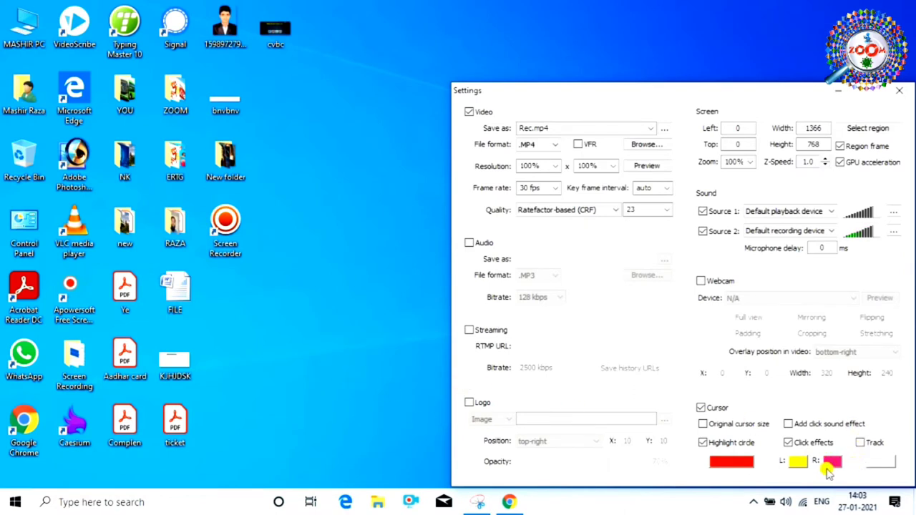
key("Escape")
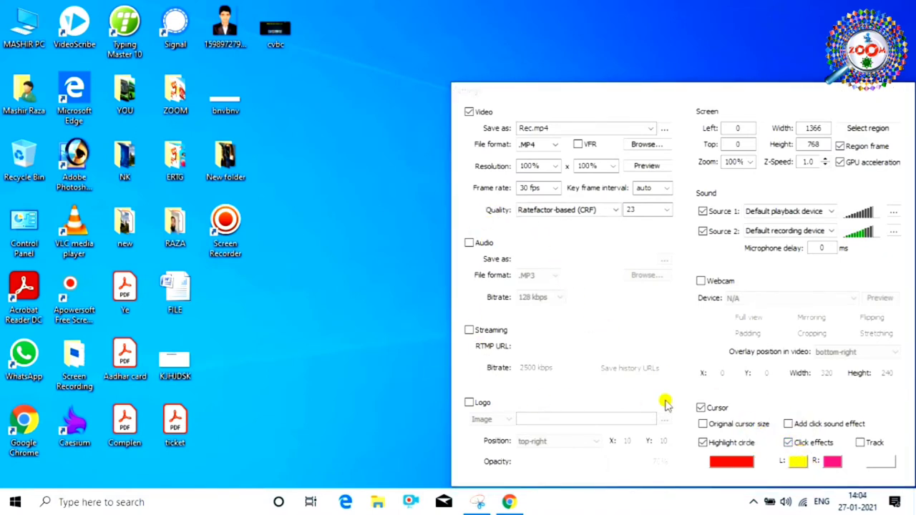
- Enable the webcam to choose EasyCamera as its device, turn the webcam off again, and close the settings
left_click(702, 282)
left_click(731, 298)
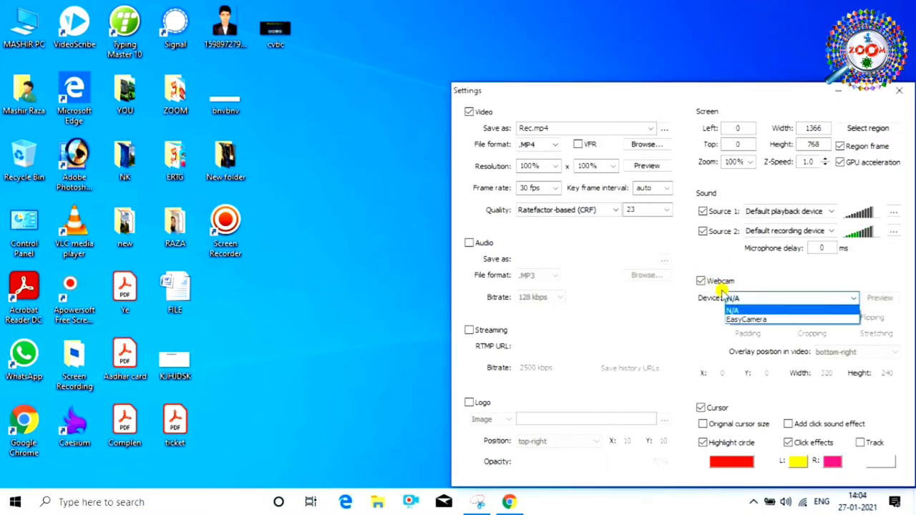
left_click(747, 321)
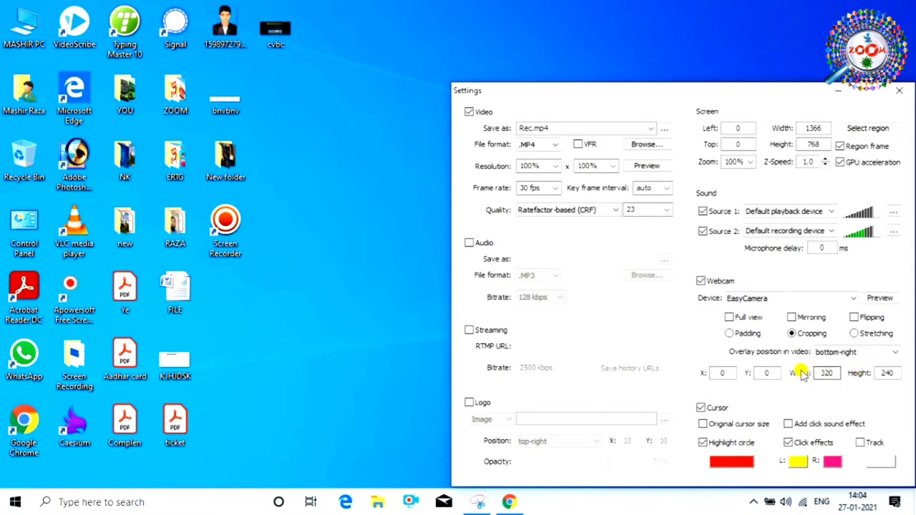
left_click(702, 281)
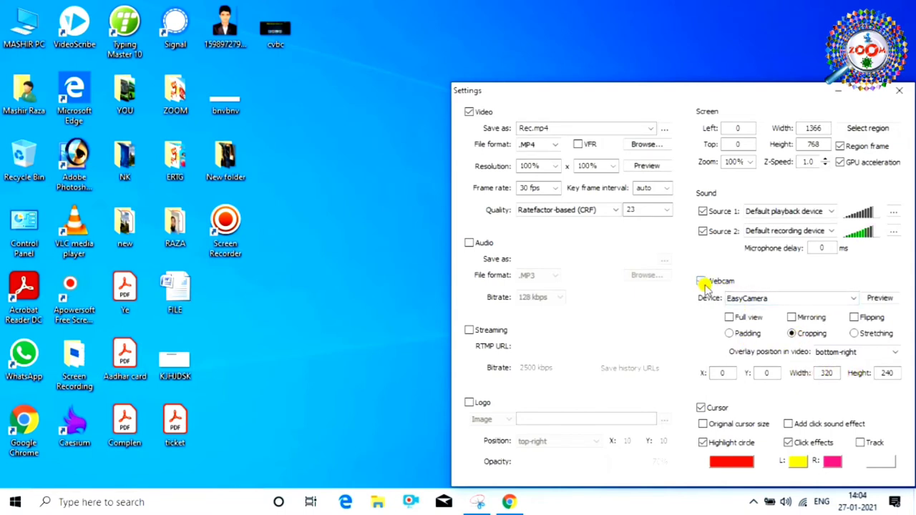
left_click(899, 91)
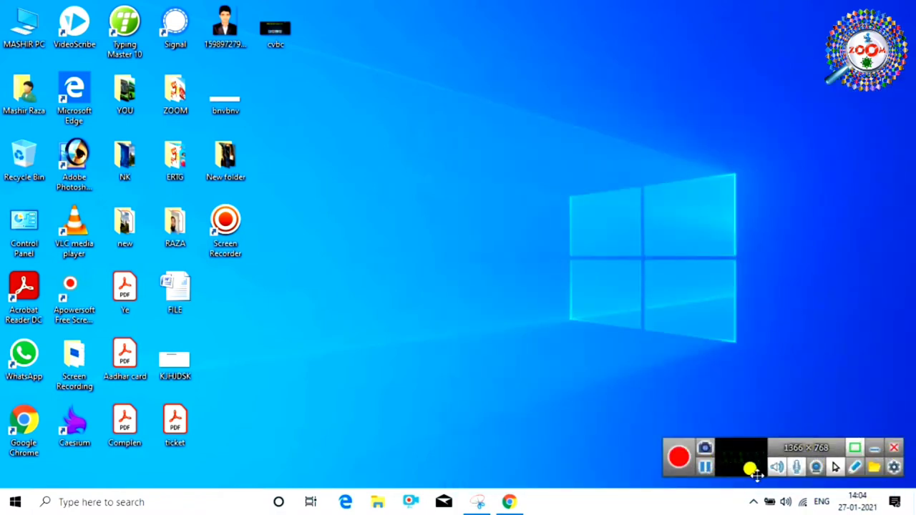
- Apply the hotkey configuration with Ctrl + Q for Start / Stop Recording, and accept the default F9 for the conflicting hotkey
left_click_drag(750, 475, 746, 450)
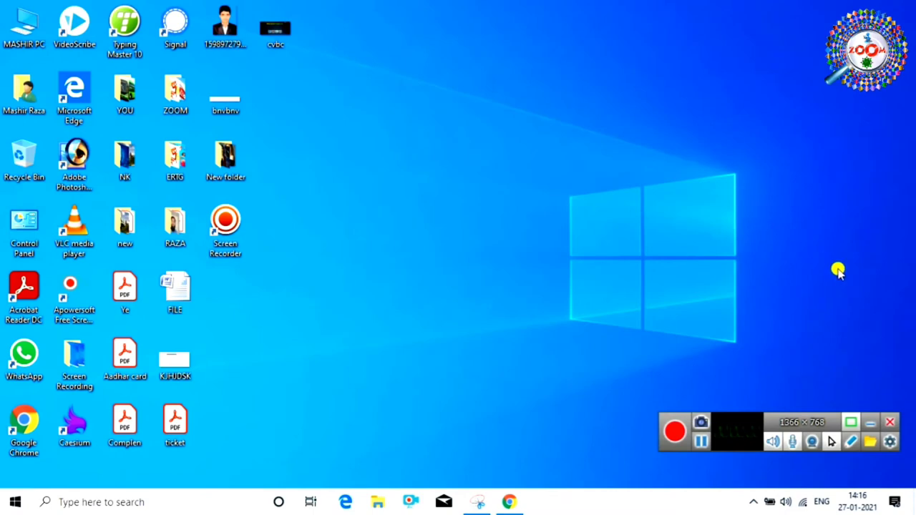
left_click(890, 442)
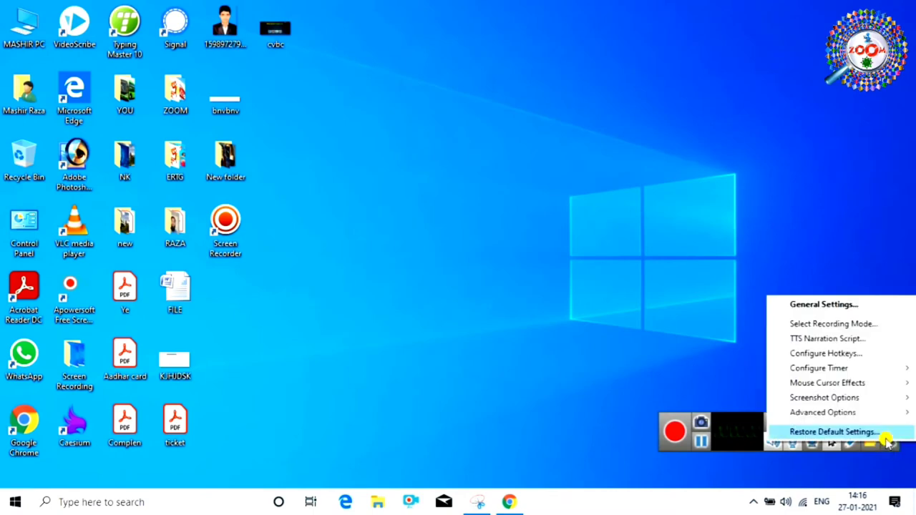
left_click(839, 357)
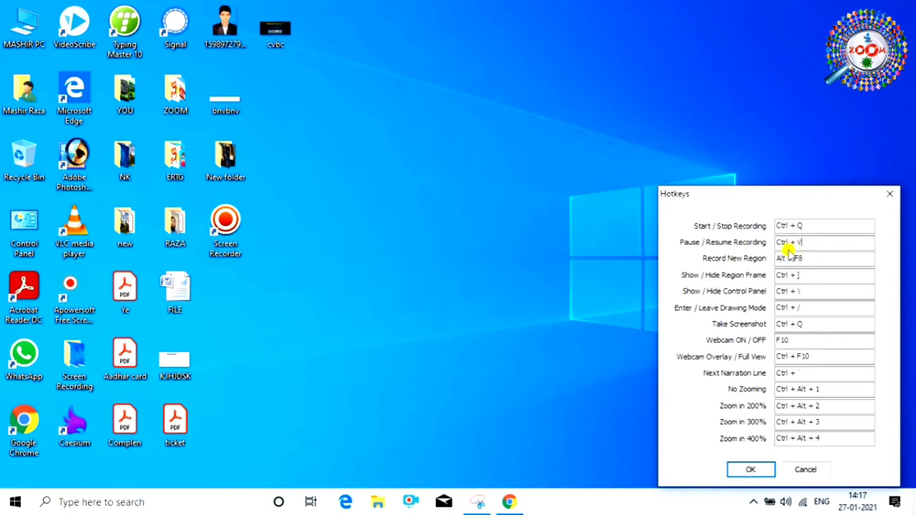
left_click(752, 469)
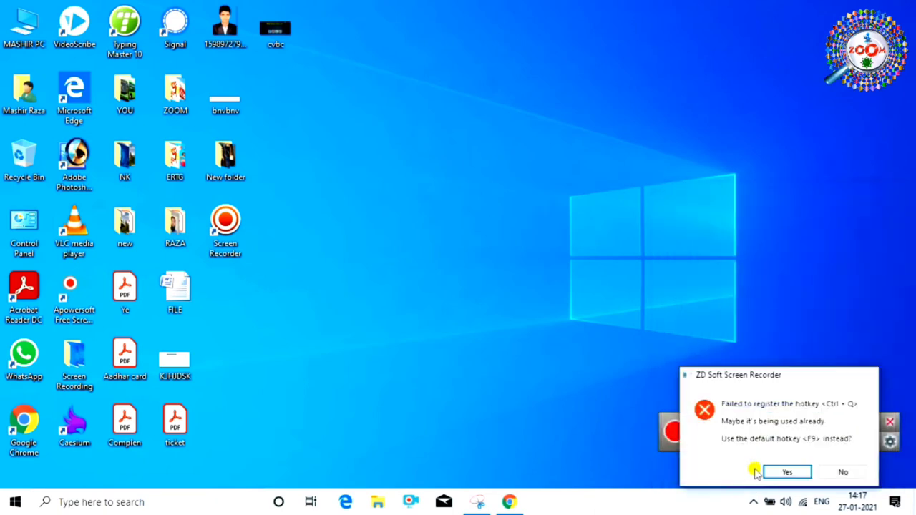
left_click(787, 472)
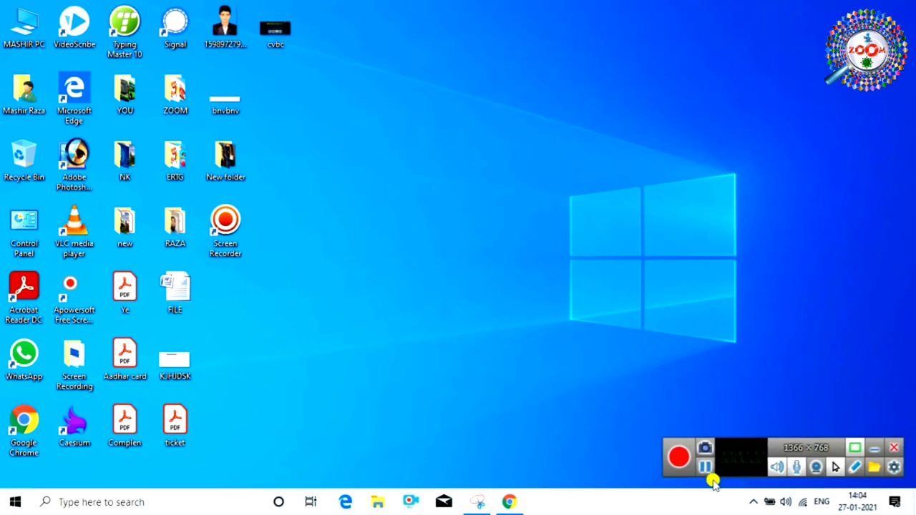
- Start recording the screen, and open and close the NK desktop folder while it records
left_click(680, 458)
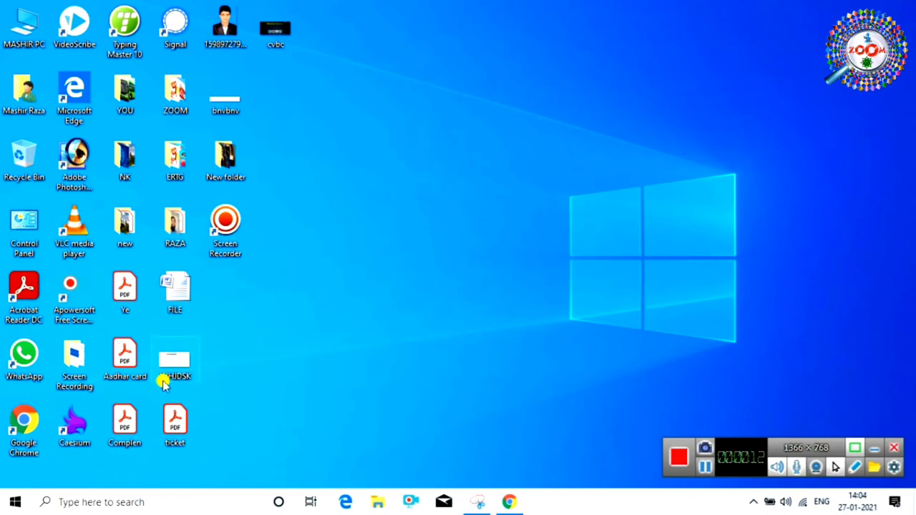
double_click(125, 159)
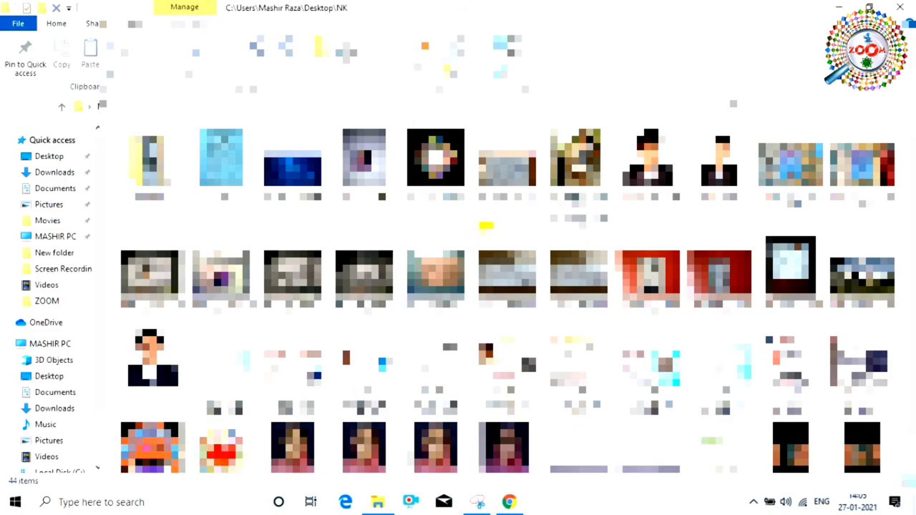
key("alt+F4")
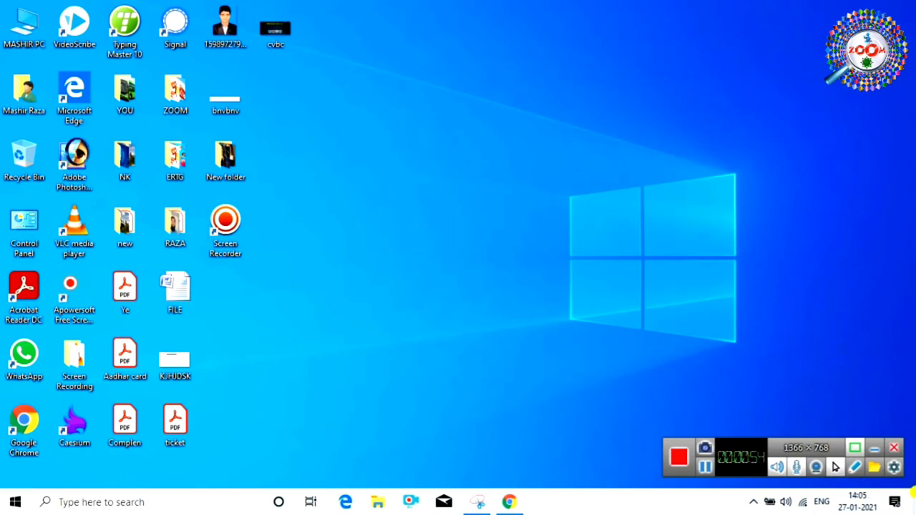
- Enter drawing mode with its tools fully in view and draw a red arrow of width 10 pointing at the Screen Recorder icon
left_click(855, 468)
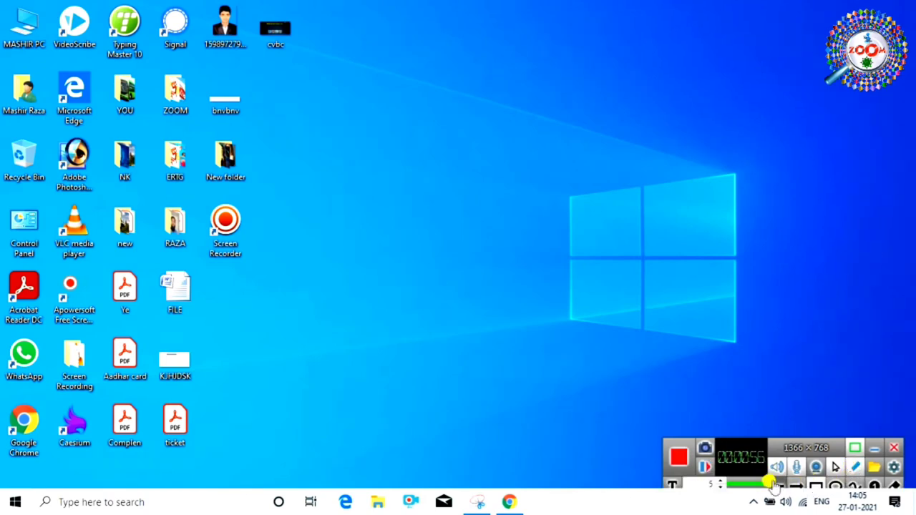
mouse_move(665, 440)
left_mouse_down()
mouse_move(665, 420)
mouse_move(547, 444)
mouse_move(545, 425)
mouse_move(654, 426)
left_mouse_up()
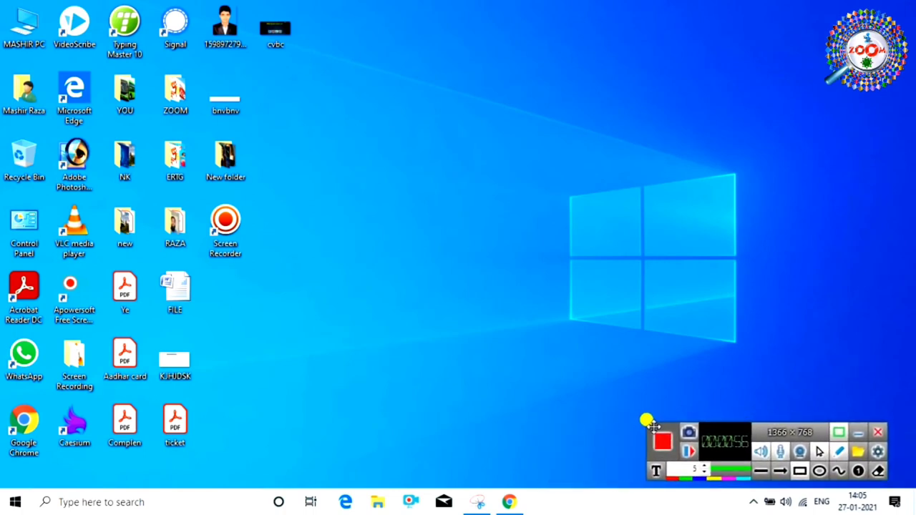
left_click(780, 471)
mouse_move(432, 189)
left_mouse_down()
mouse_move(305, 224)
mouse_move(252, 223)
left_mouse_up()
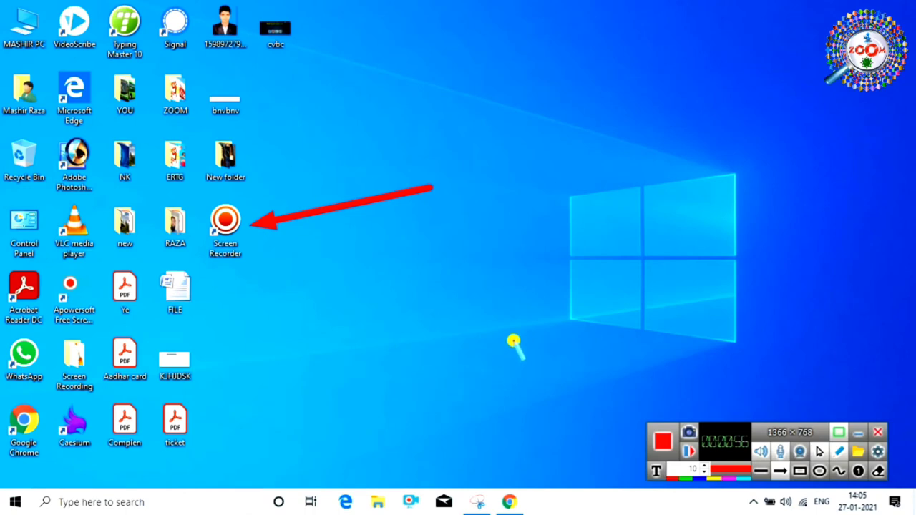
- Draw a red ellipse around the FILE document and a green rectangle around New folder, both with line width 5
left_click(819, 471)
mouse_move(147, 262)
left_mouse_down()
mouse_move(170, 304)
mouse_move(231, 327)
left_mouse_up()
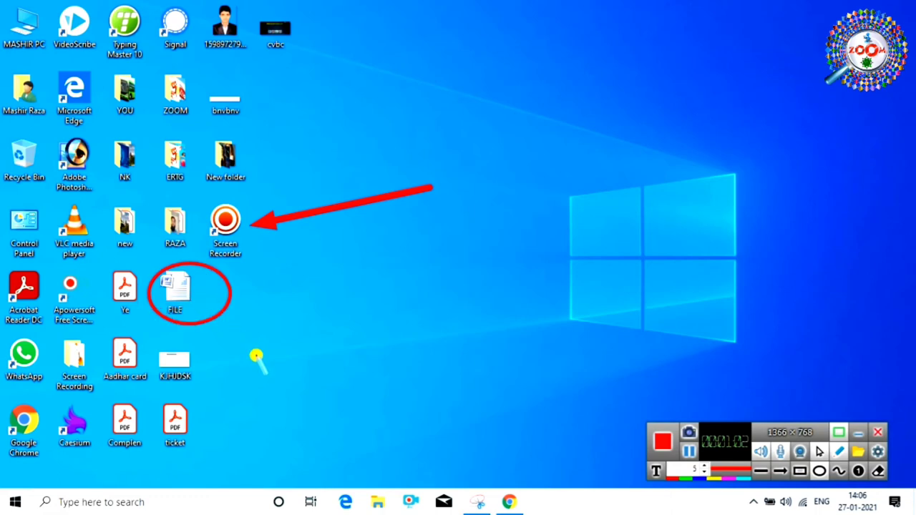
left_click(801, 472)
mouse_move(195, 139)
left_mouse_down()
mouse_move(209, 168)
mouse_move(263, 189)
left_mouse_up()
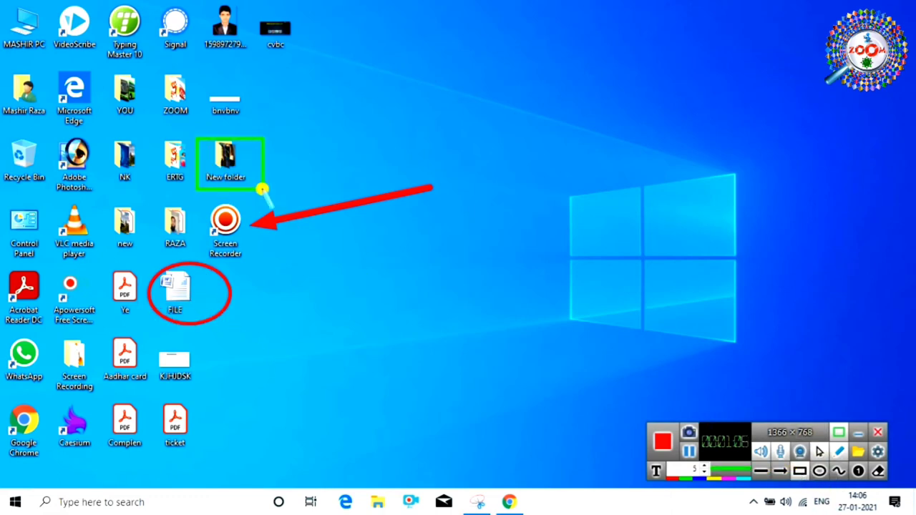
- Set the drawing color to red and draw a rectangle with line width 5 around the cvbc file
left_click(734, 472)
left_click(626, 322)
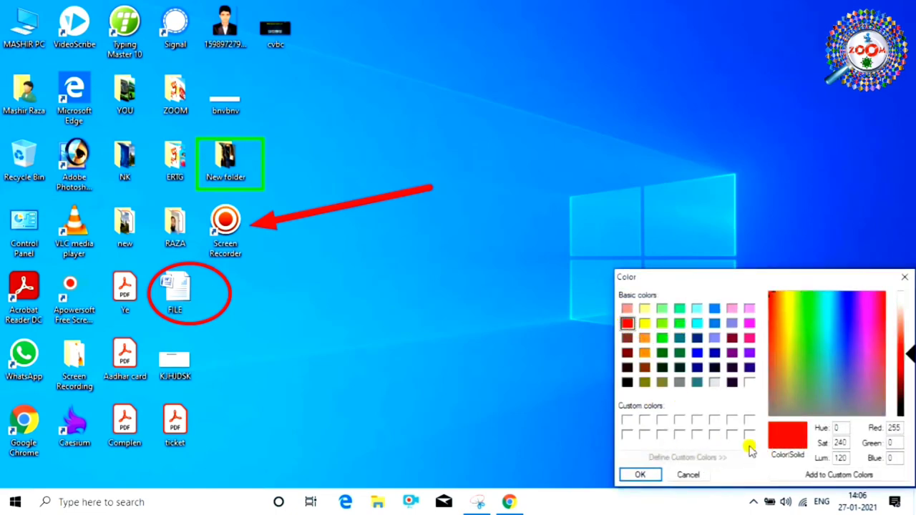
left_click(641, 475)
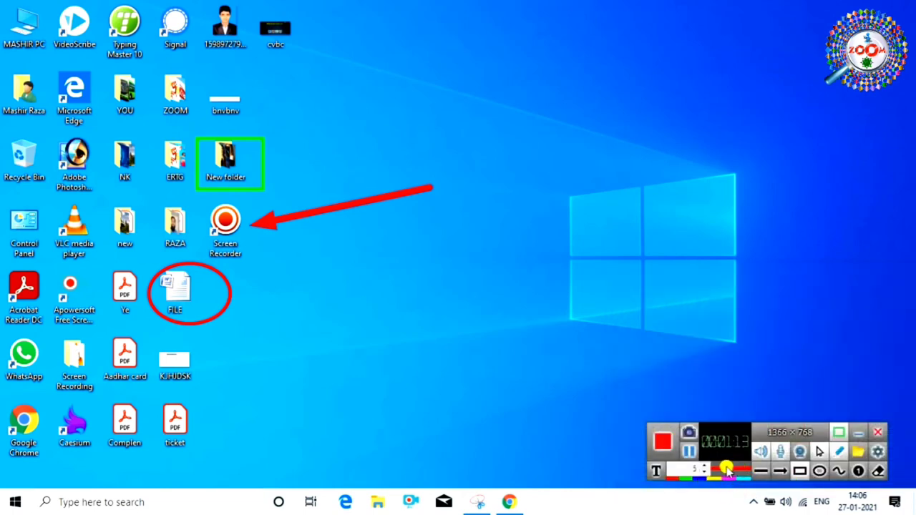
left_click(799, 472)
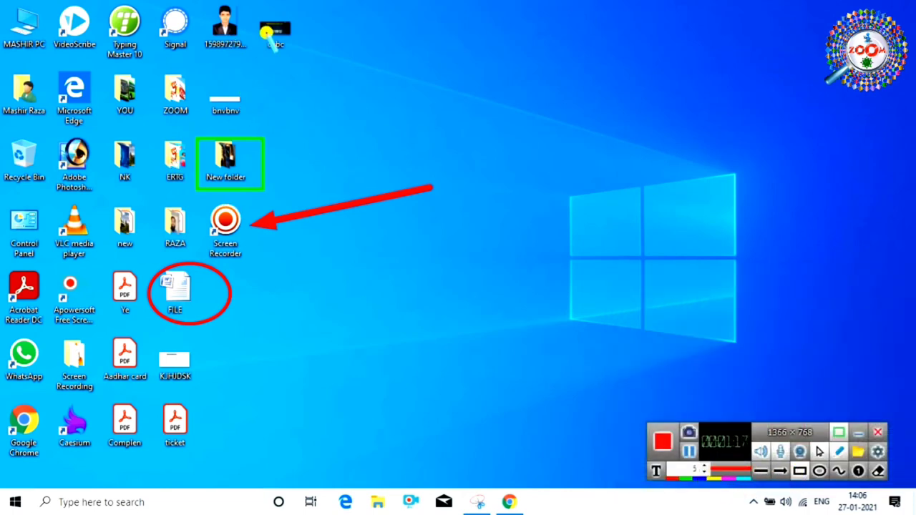
left_click_drag(251, 10, 302, 54)
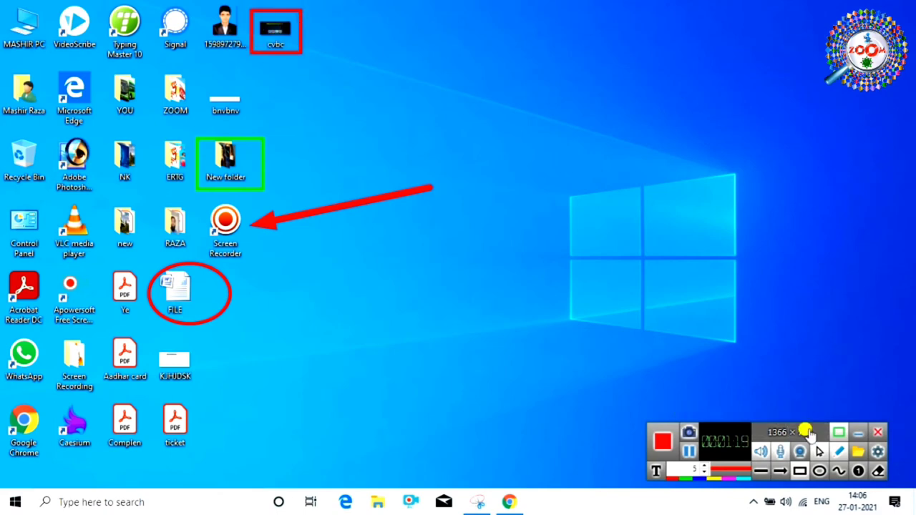
- Draw a yellow ellipse with line width 5 around the bnvbnv file
left_click(818, 472)
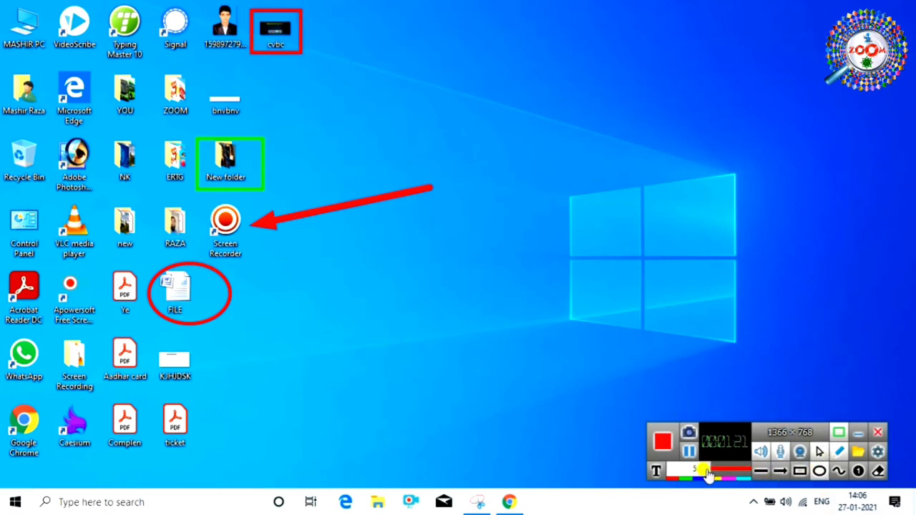
left_click(730, 474)
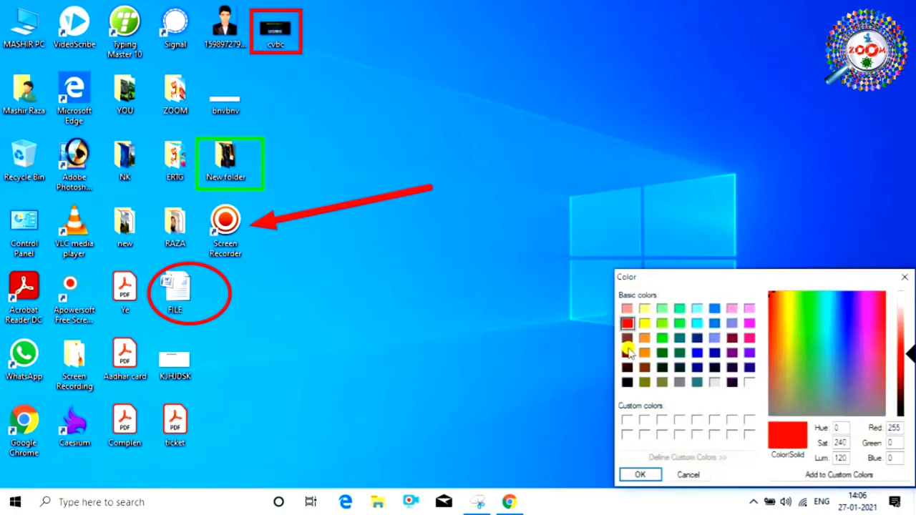
left_click(646, 325)
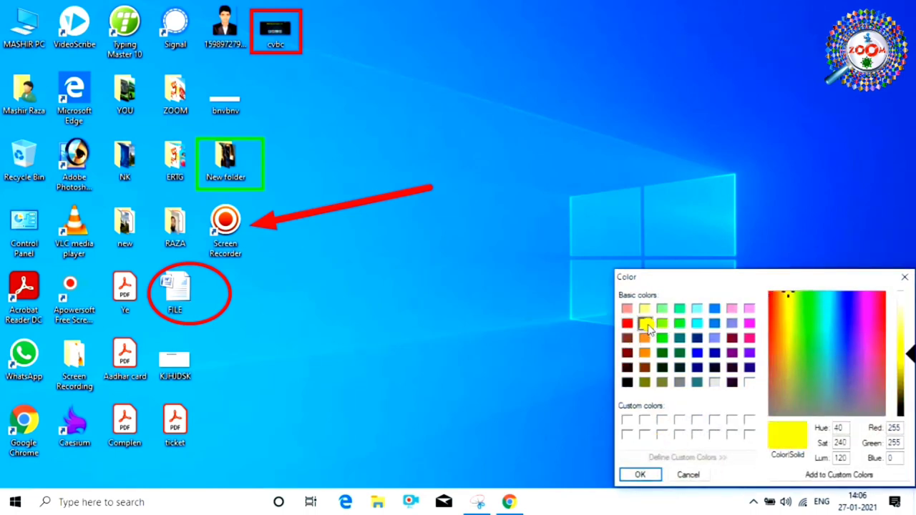
left_click(639, 475)
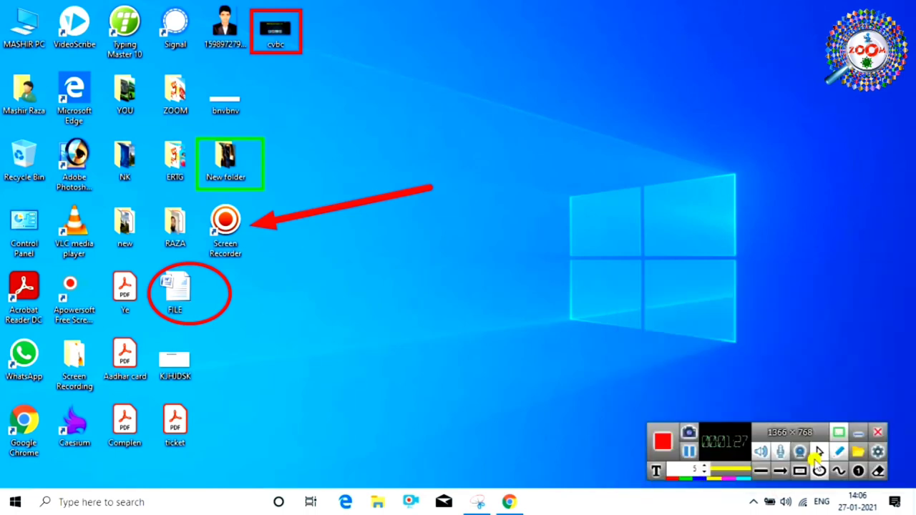
mouse_move(195, 77)
left_mouse_down()
mouse_move(254, 127)
mouse_move(272, 126)
left_mouse_up()
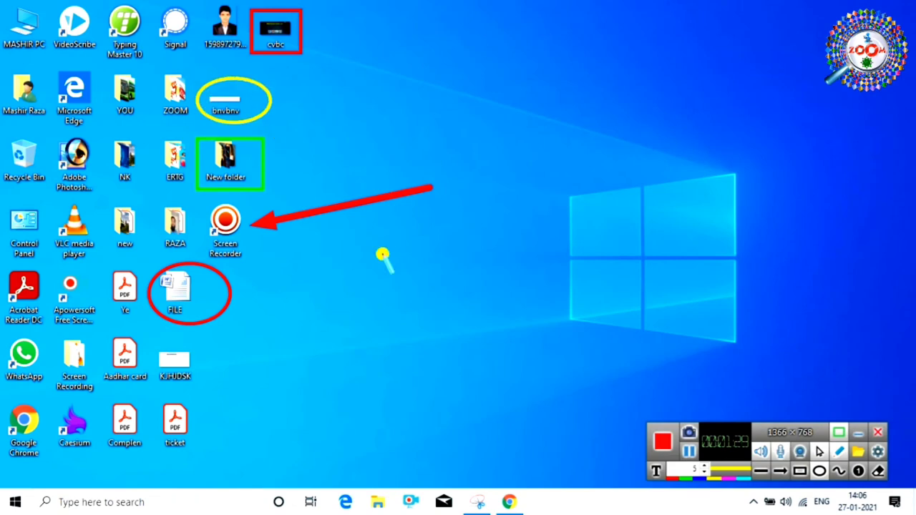
- Draw two light pink straight lines of width 5 across the empty desktop area, and erase all drawings
left_click(762, 469)
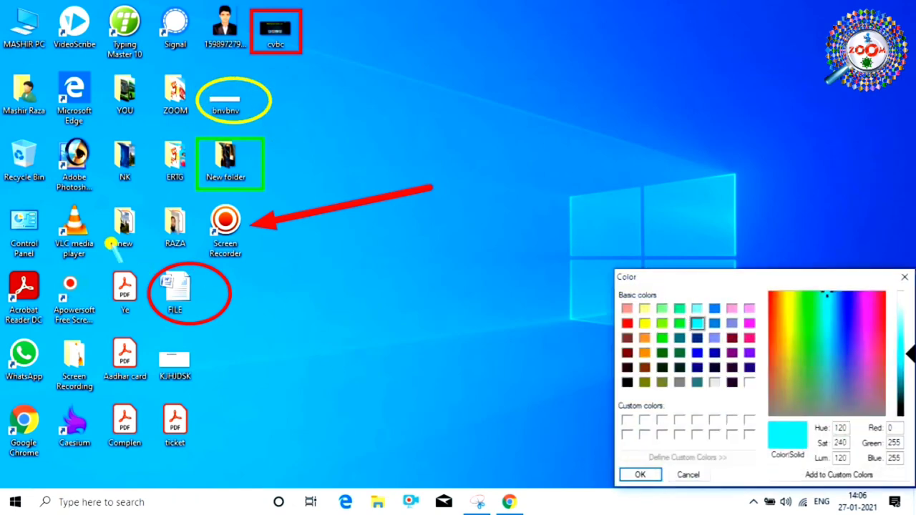
left_click(627, 309)
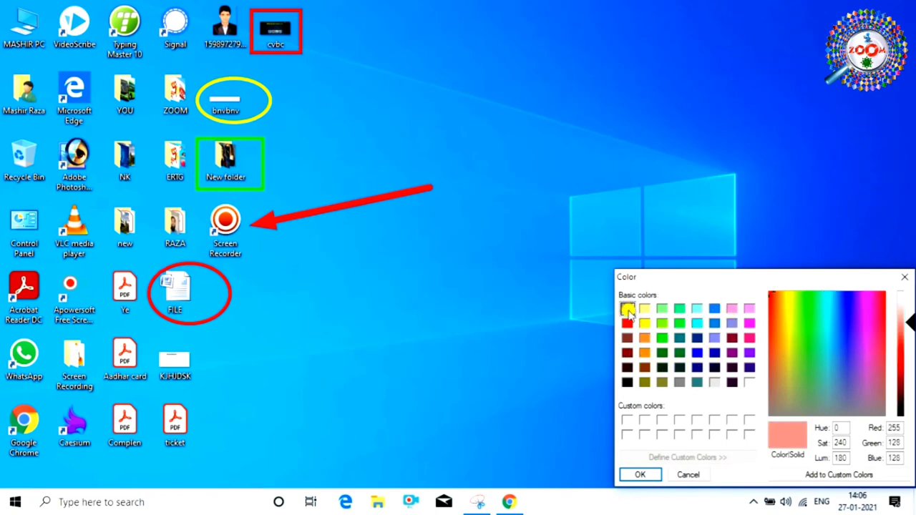
left_click(638, 474)
left_click_drag(328, 162, 834, 113)
left_click_drag(560, 277, 481, 457)
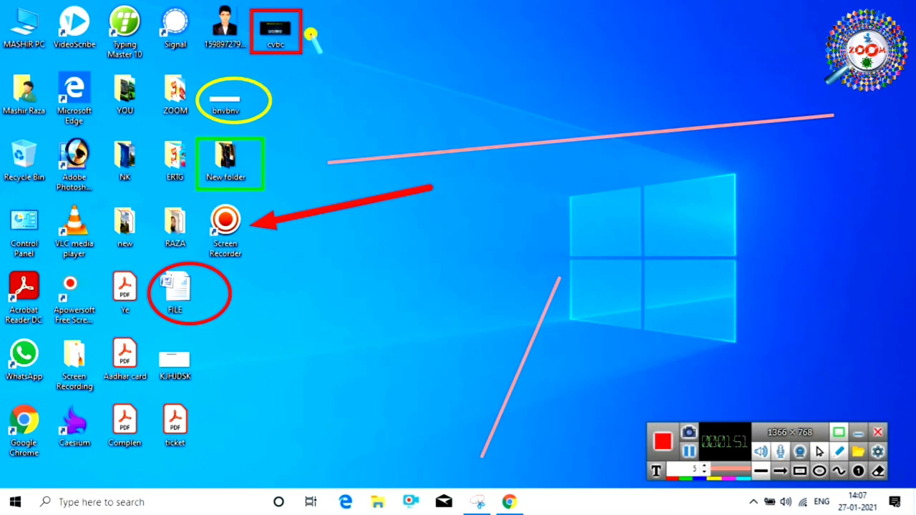
key("e")
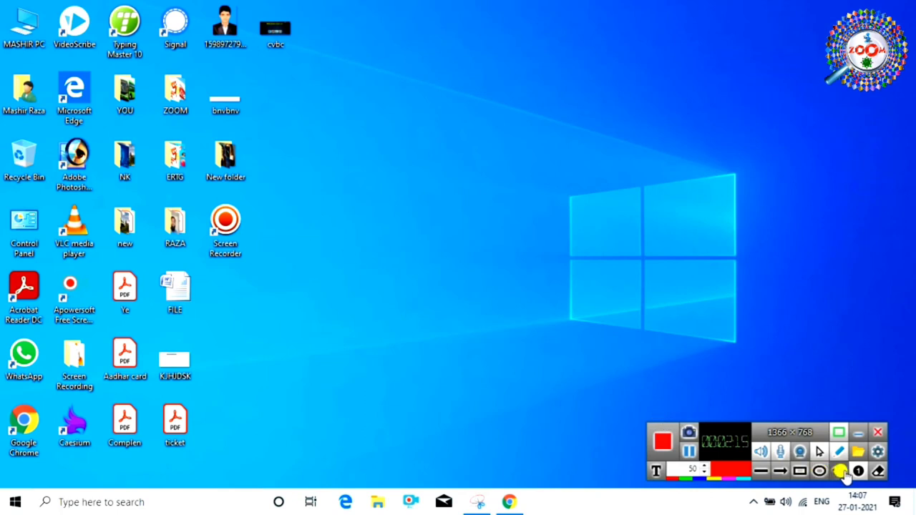
- Place red numbered markers 2, 3 and 4 with size 50 on the empty desktop area, and clear them
left_click(364, 154)
left_click(447, 173)
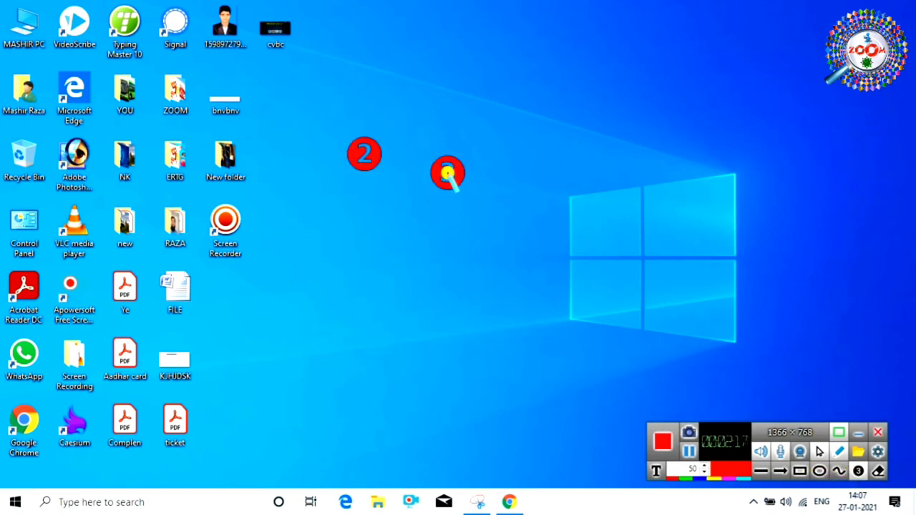
left_click(359, 236)
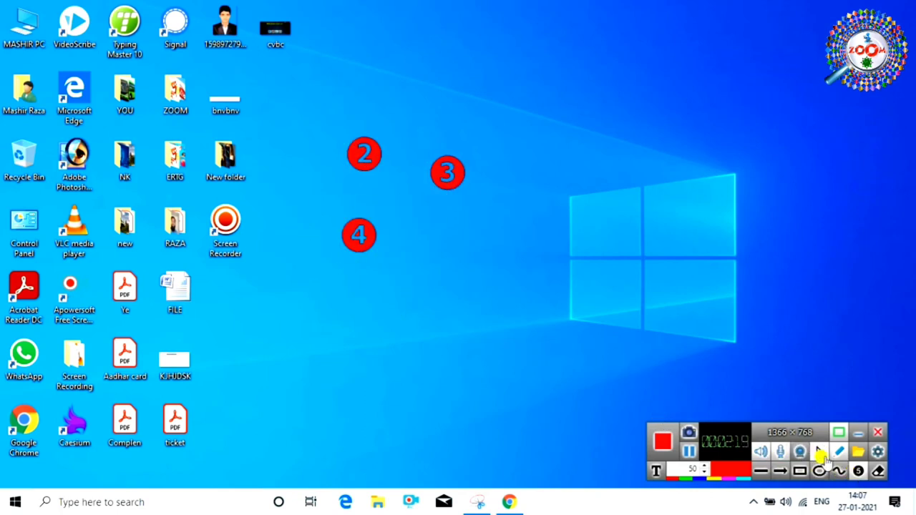
left_click(858, 470)
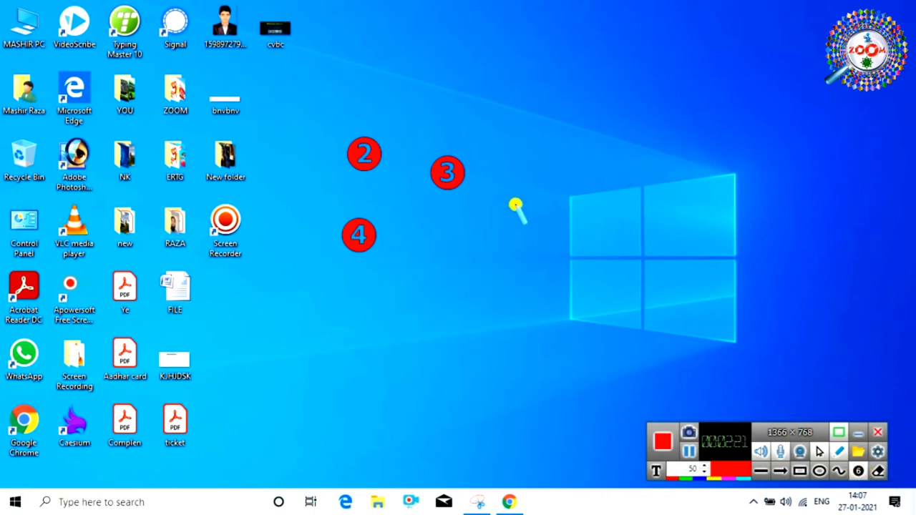
key("Delete")
- Place red numbered markers counting from 1 across the desktop, with 5 on the Screen Recorder icon, and clear them all
left_click(315, 140)
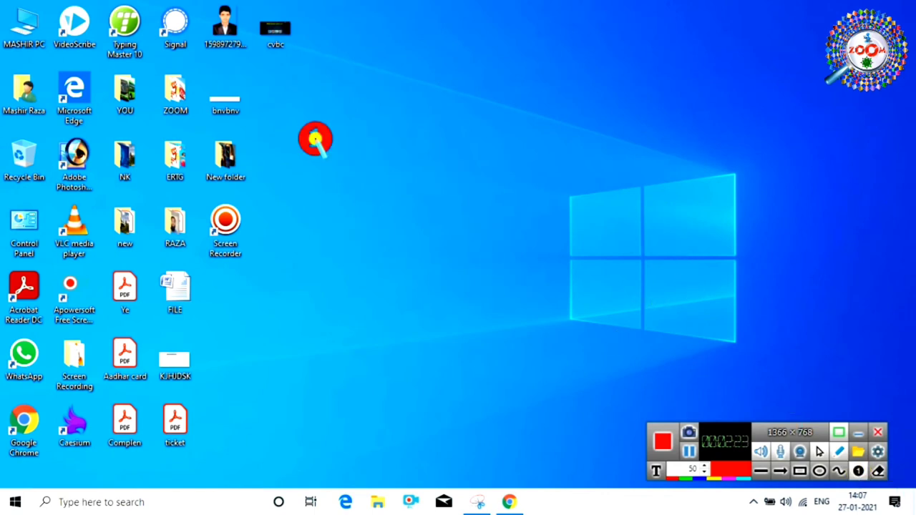
left_click(394, 143)
left_click(493, 169)
left_click(305, 192)
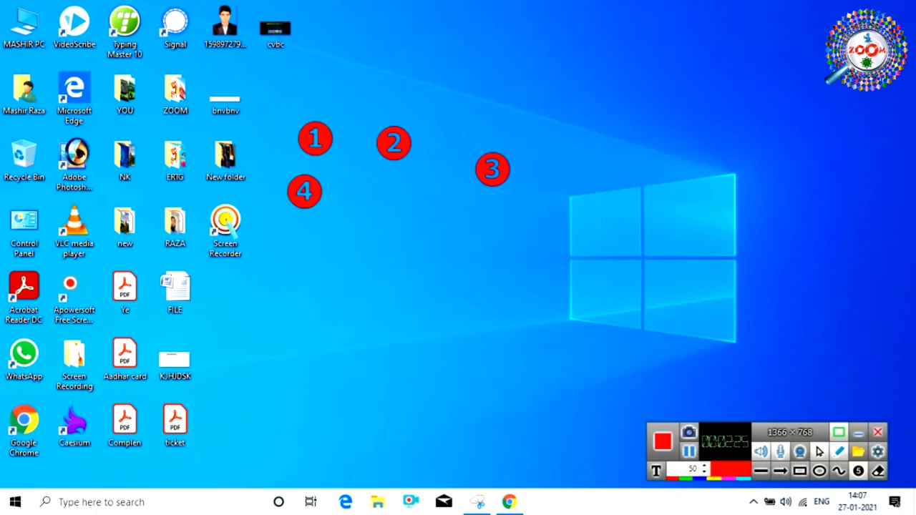
left_click(227, 219)
left_click(305, 34)
left_click(470, 43)
left_click(287, 82)
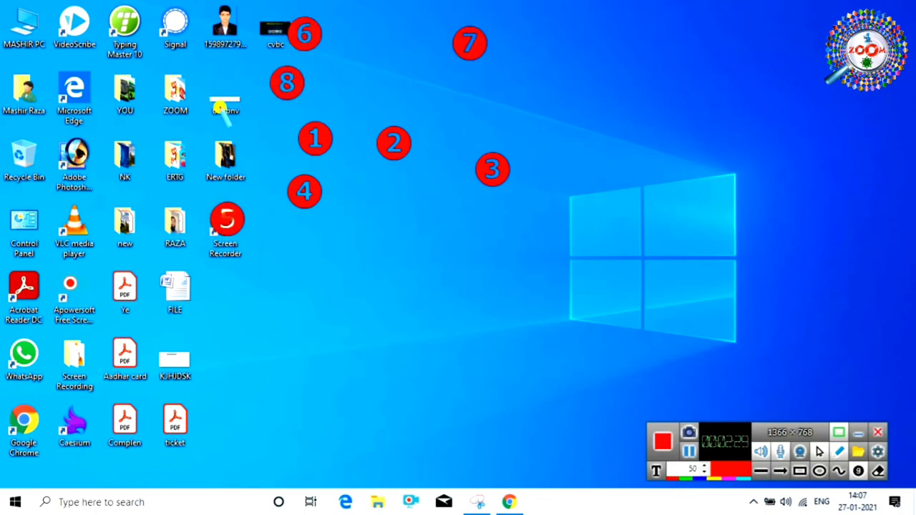
left_click(272, 120)
left_click(404, 90)
left_click(485, 119)
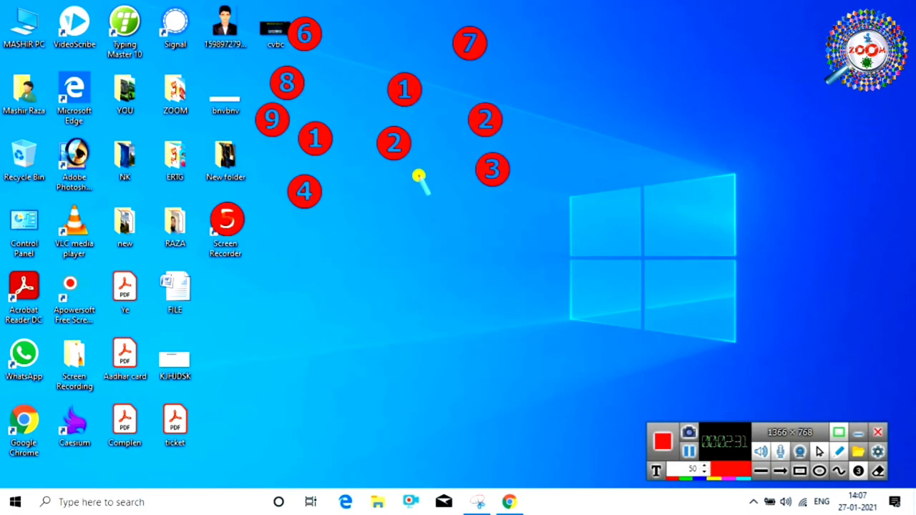
left_click(423, 184)
left_click(368, 214)
key("Delete")
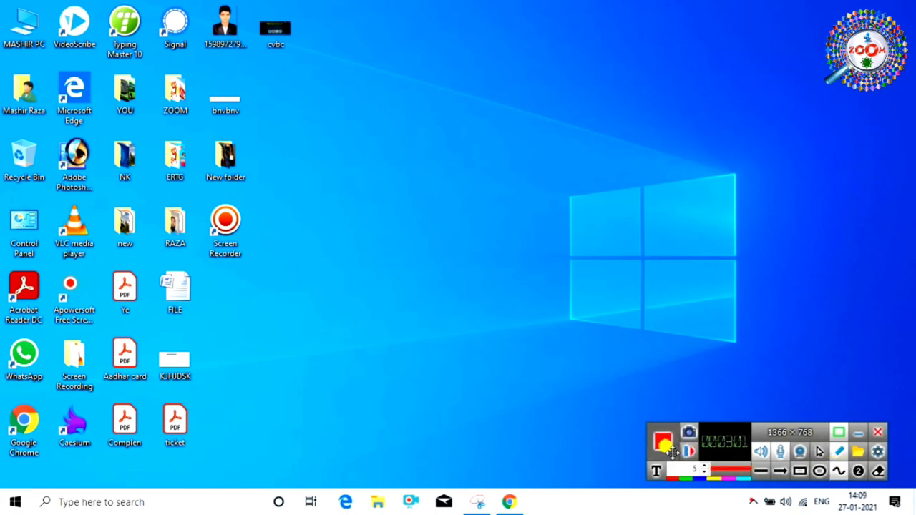
- Resume the paused recording, leave drawing mode, and pause the recording again
left_click(687, 450)
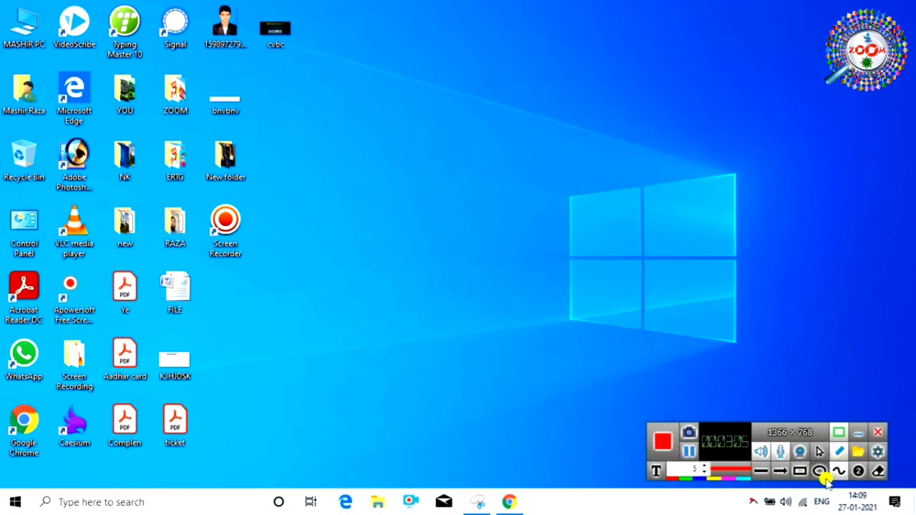
left_click(838, 453)
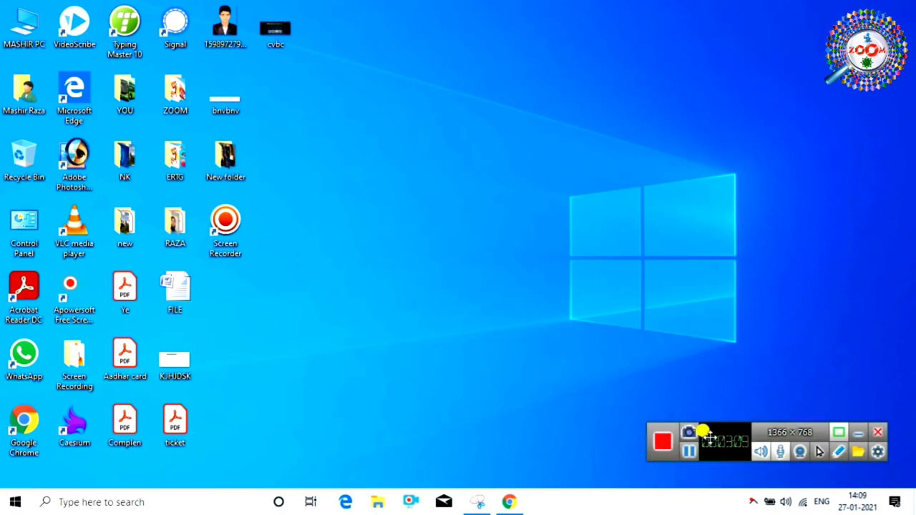
left_click(687, 452)
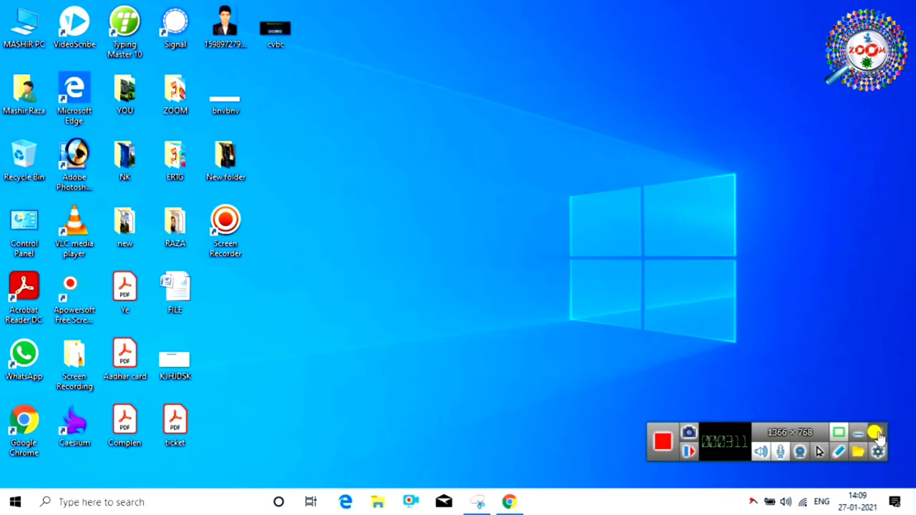
- Exit ZD Soft Screen Recorder despite the recording in process, and close the registration reminder
left_click(877, 433)
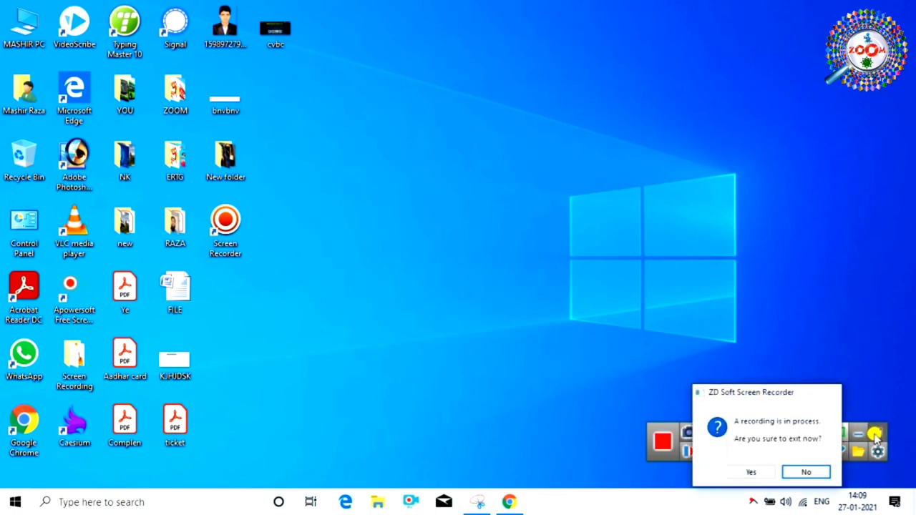
left_click(753, 473)
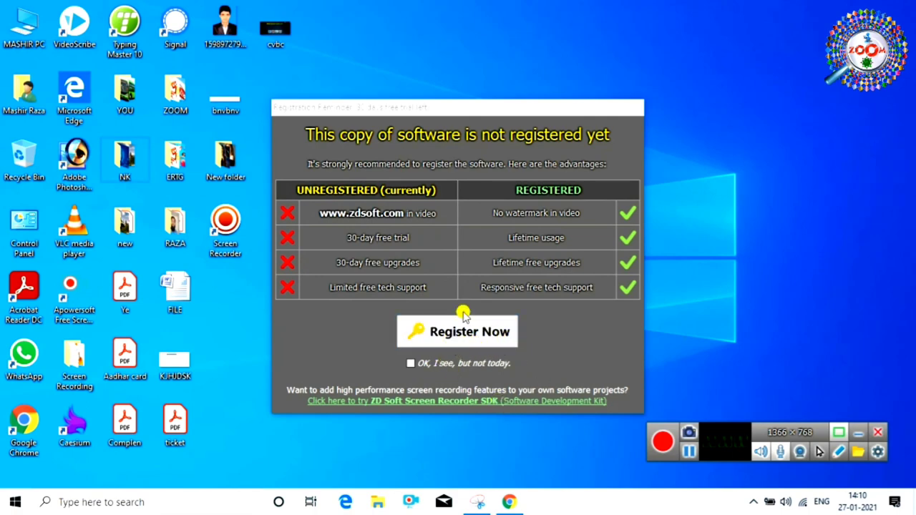
left_click(639, 107)
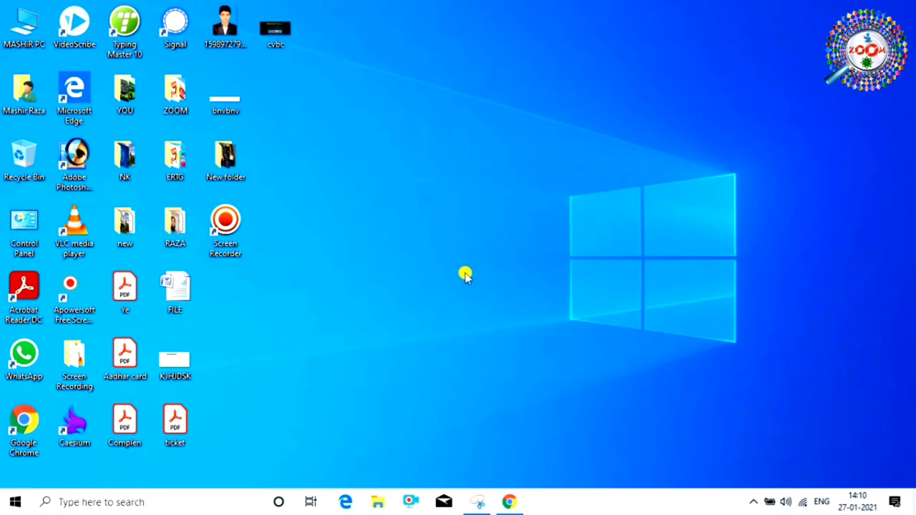
- Open the Rec video from the Videos folder of the user's profile on Local Disk (C:), and pause its playback
double_click(27, 28)
left_click(29, 27)
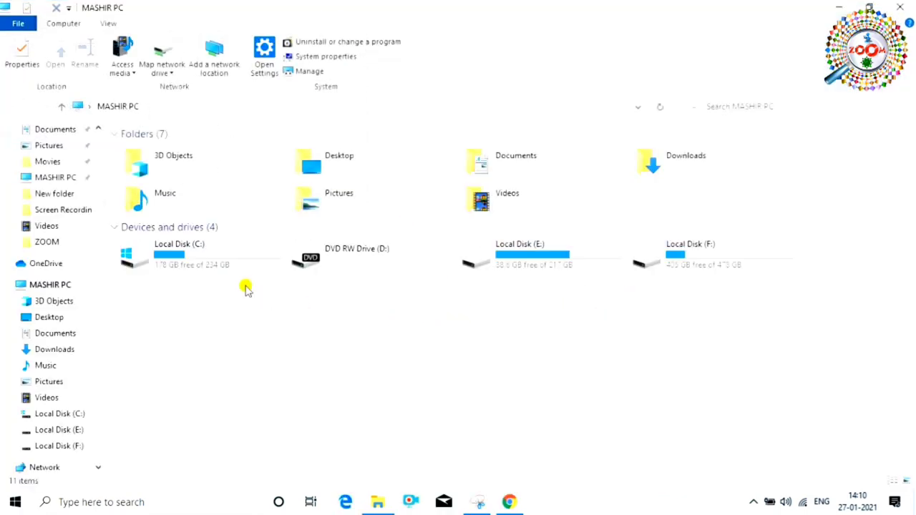
double_click(236, 255)
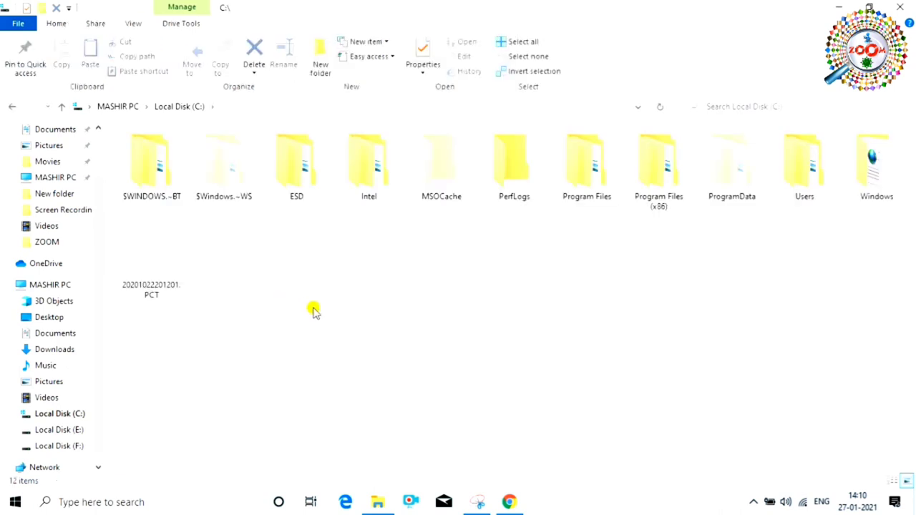
double_click(804, 195)
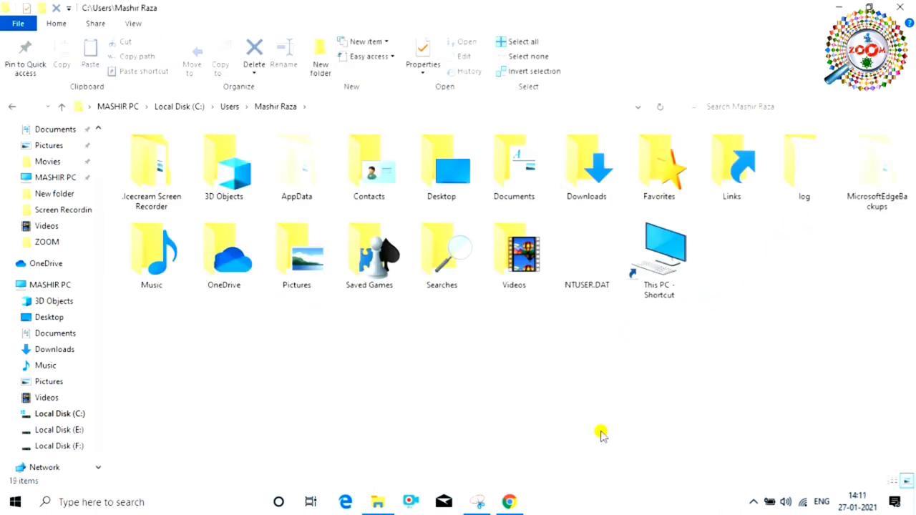
double_click(519, 265)
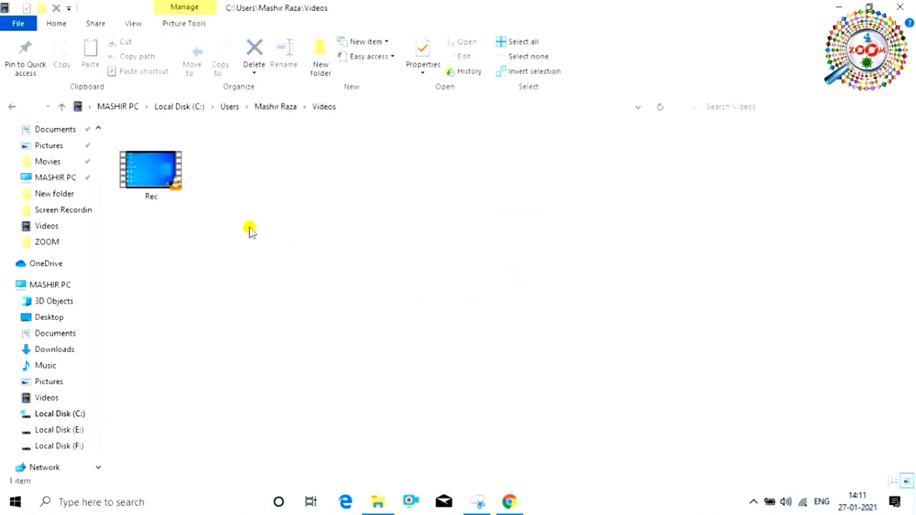
left_click(164, 178)
double_click(164, 178)
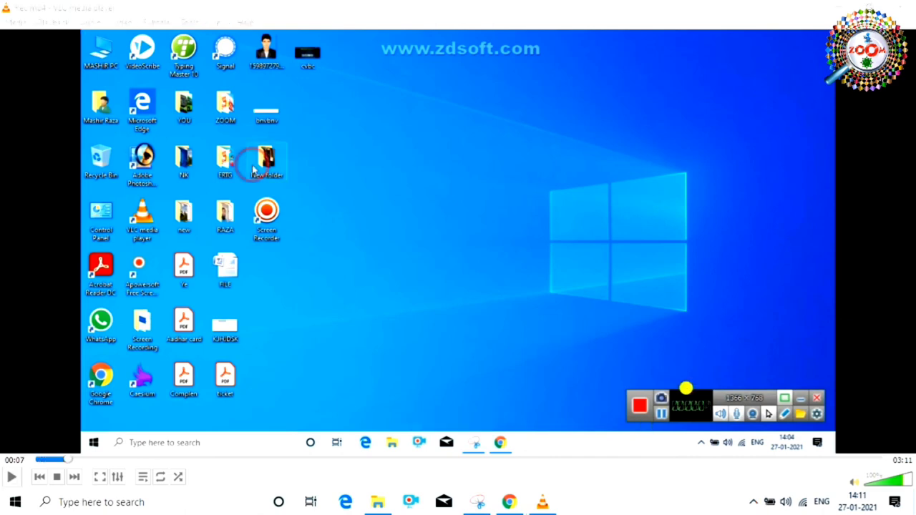
key("space")
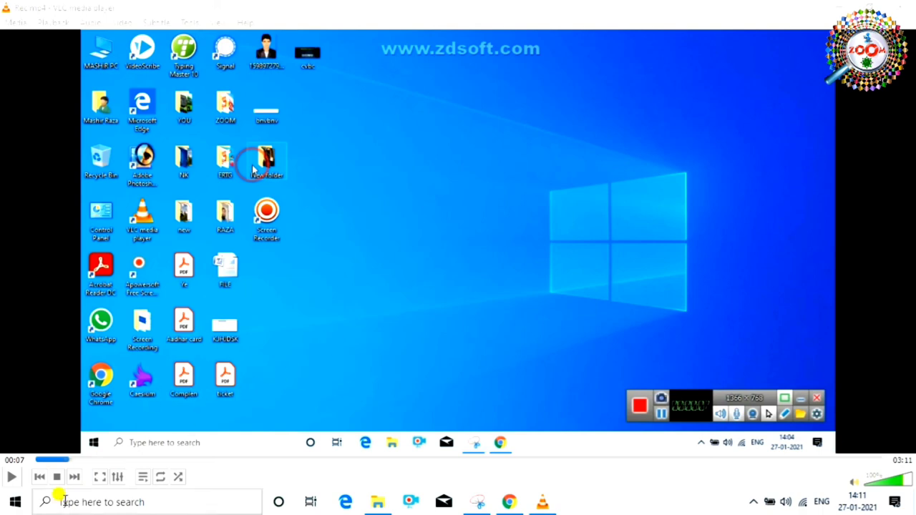
- Play the recording, skip forward through it to check the drawn annotations and numbered markers, and pause it at 03:02
left_click(11, 476)
left_click(323, 460)
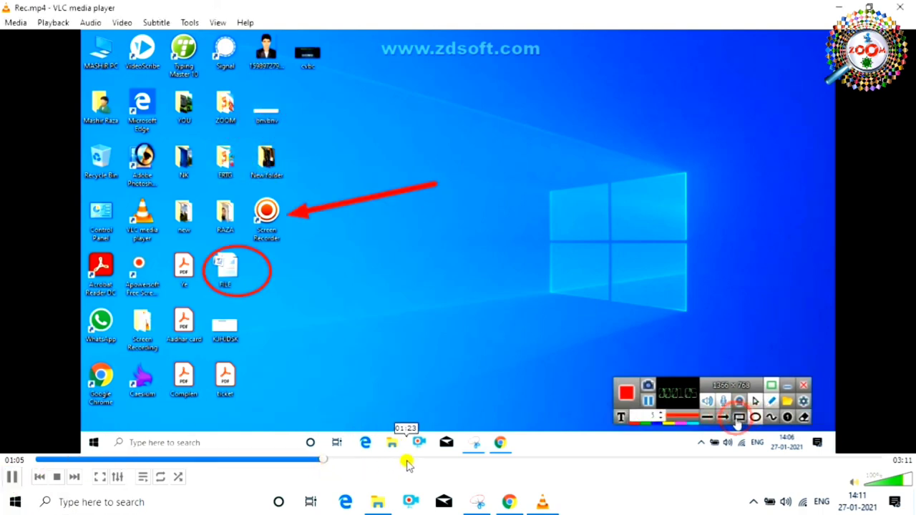
left_click(415, 460)
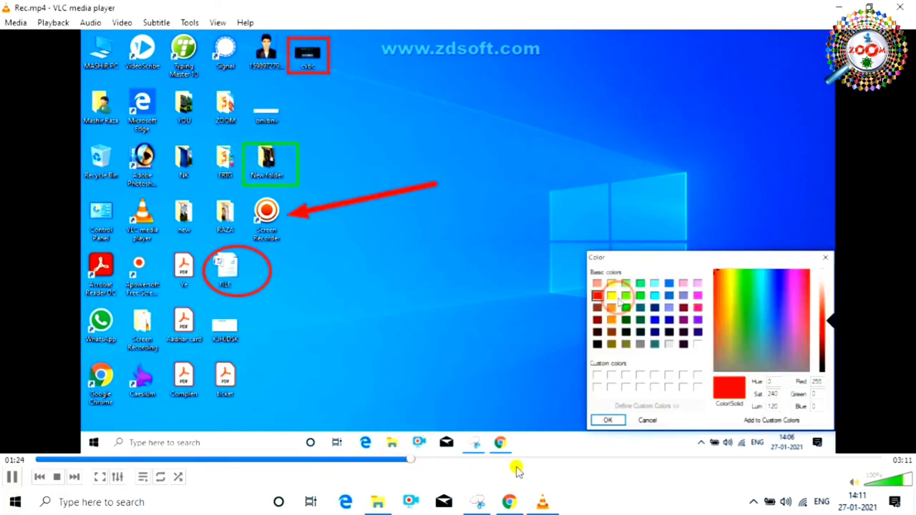
left_click(512, 461)
left_click(598, 460)
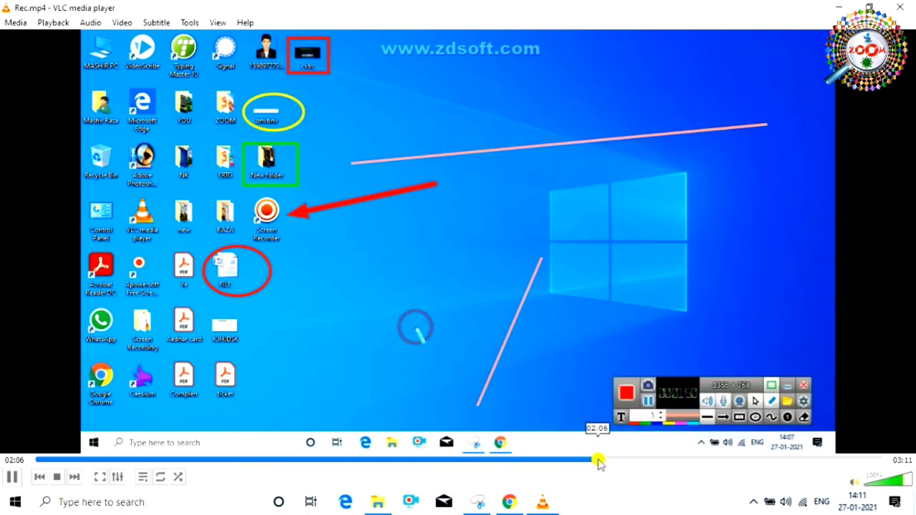
left_click(647, 460)
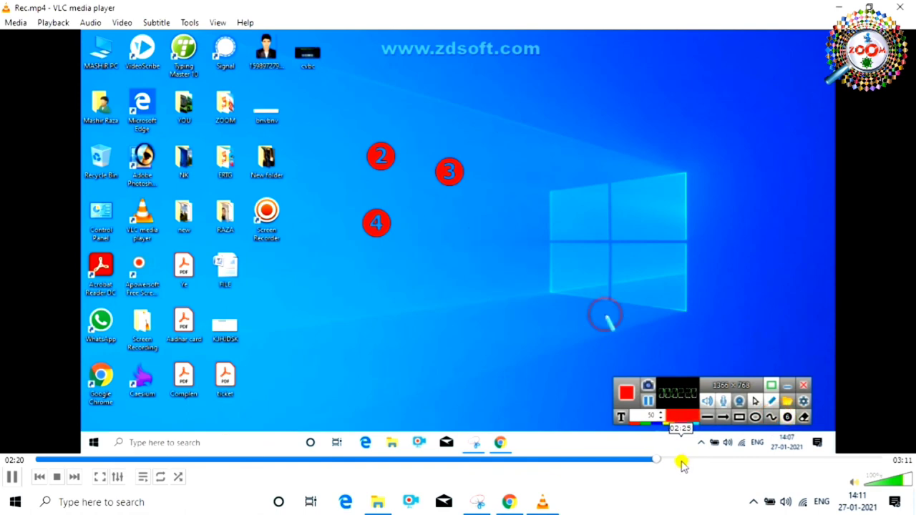
left_click(679, 461)
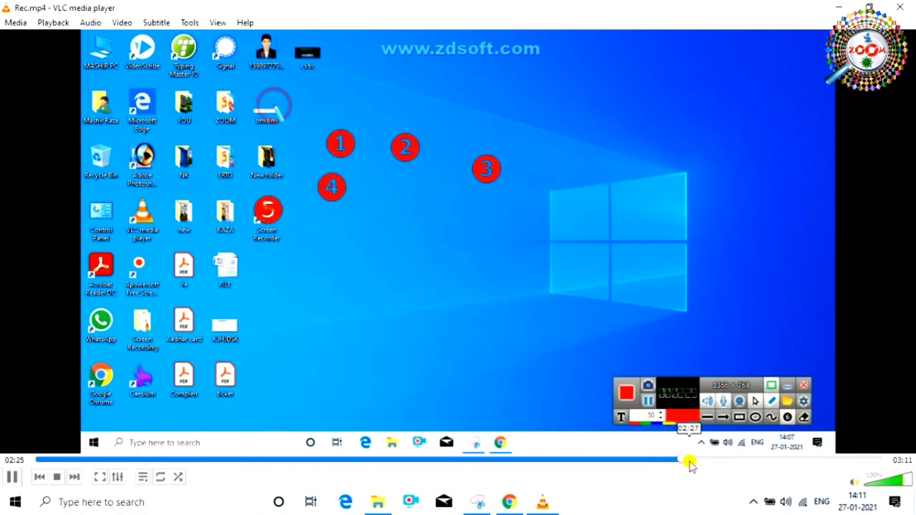
left_click(736, 461)
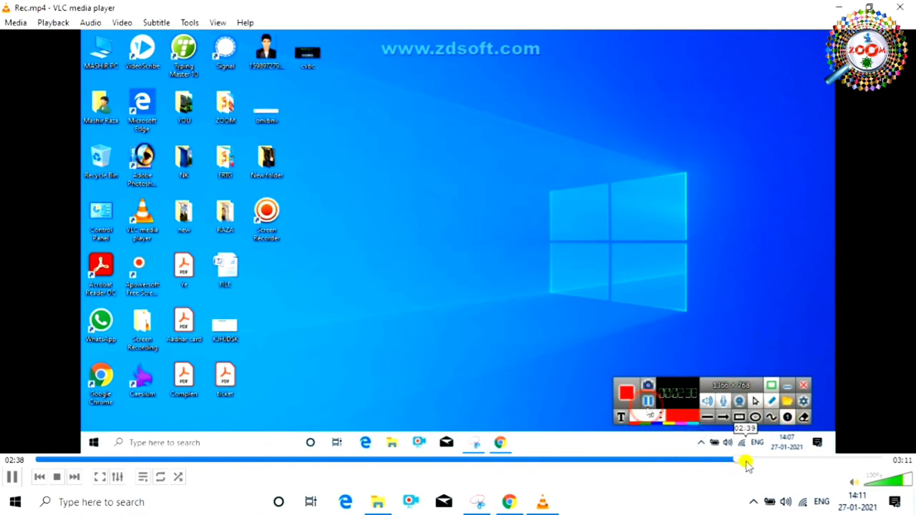
left_click(827, 463)
key("space")
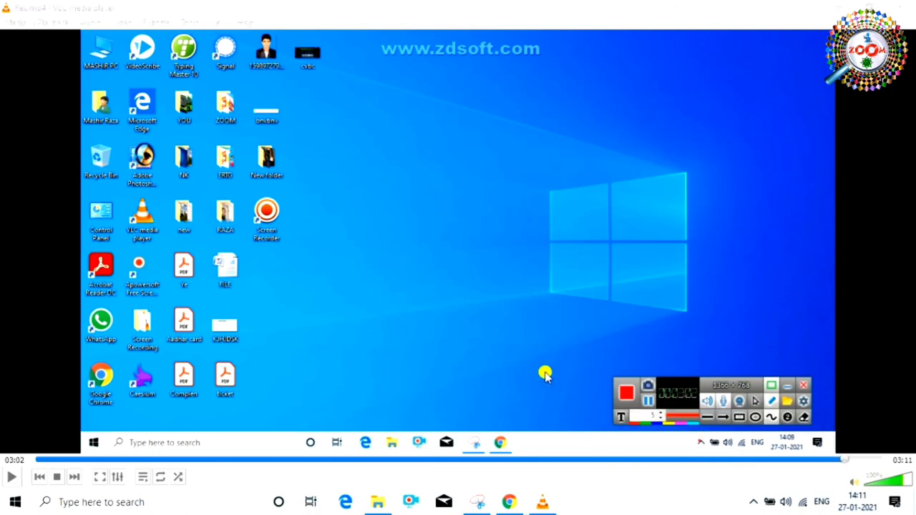